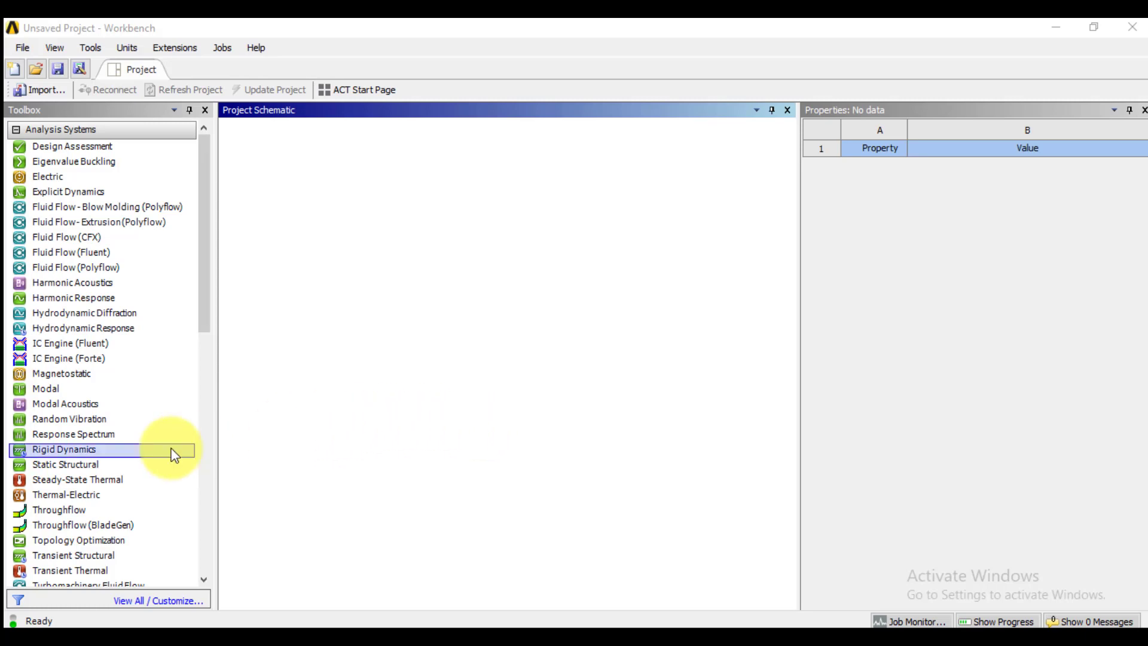
Add a Static Structural system and link an Eigenvalue Buckling system to its Solution.
drag(64, 465, 317, 195)
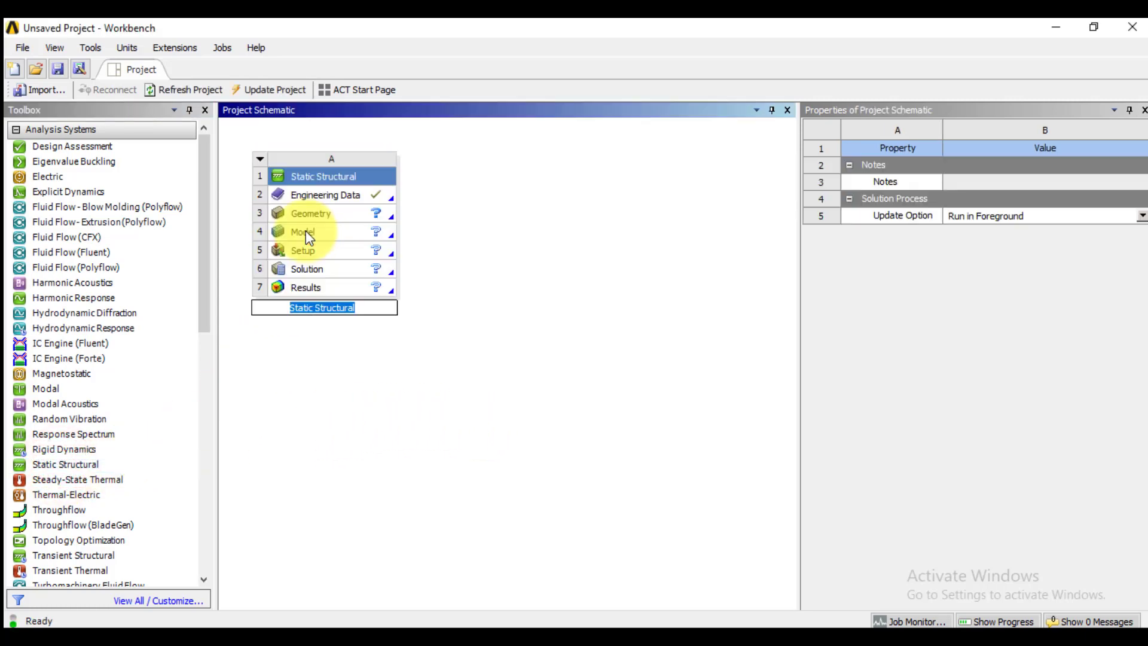
click(325, 406)
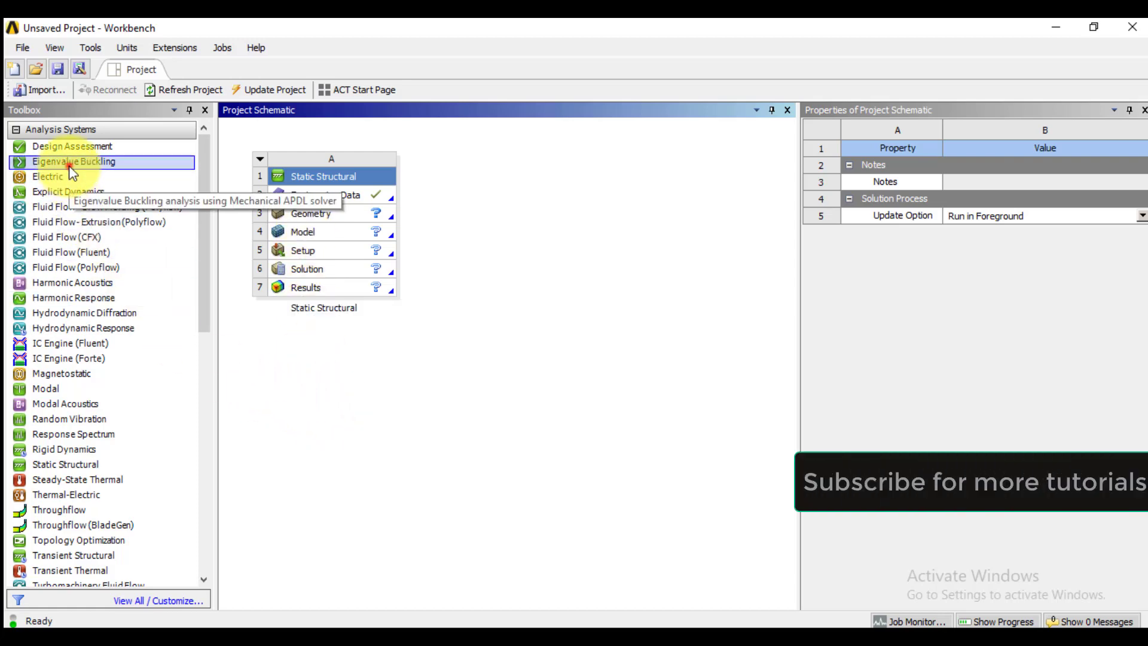
drag(70, 169, 305, 272)
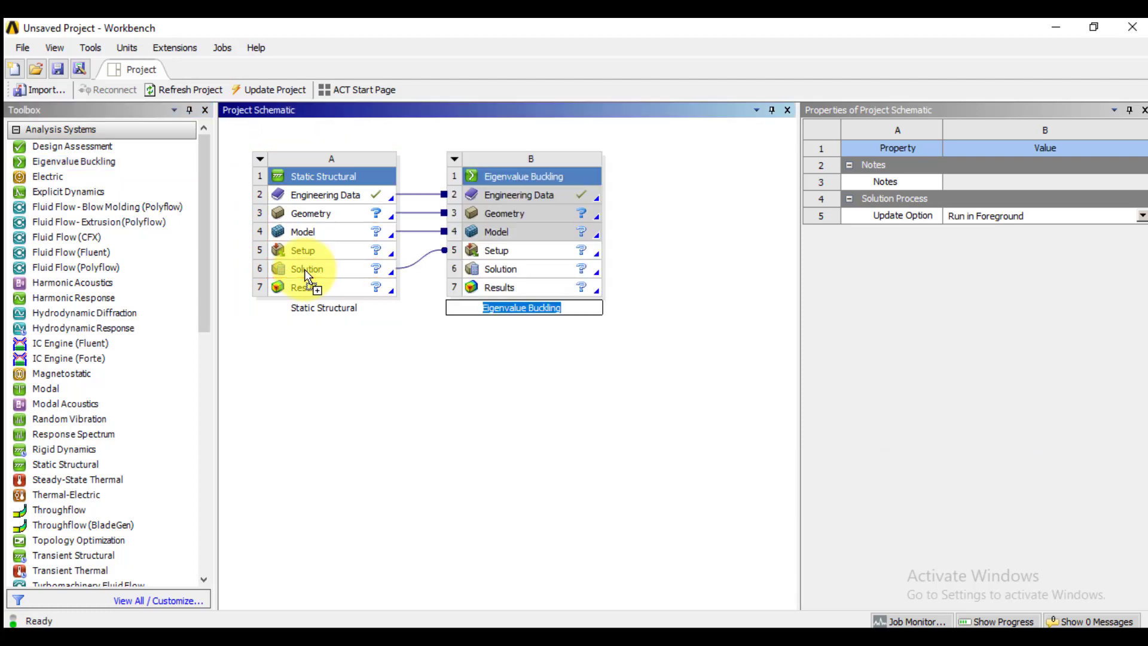
click(361, 444)
Switch the project unit system to U.S. Engineering.
click(128, 52)
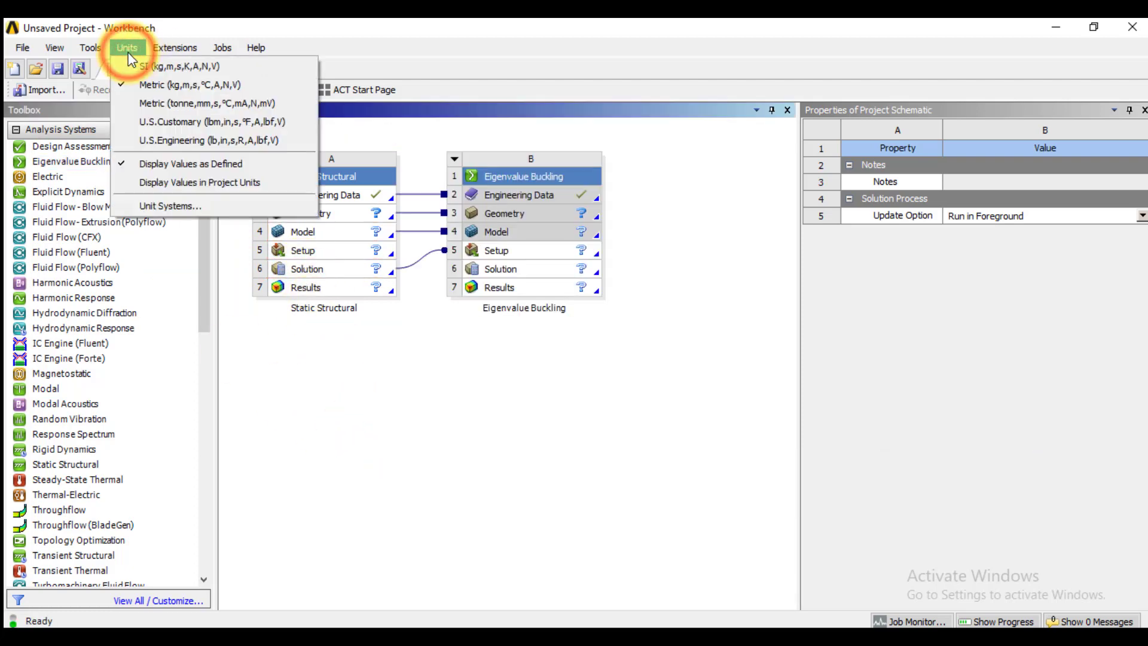
click(169, 140)
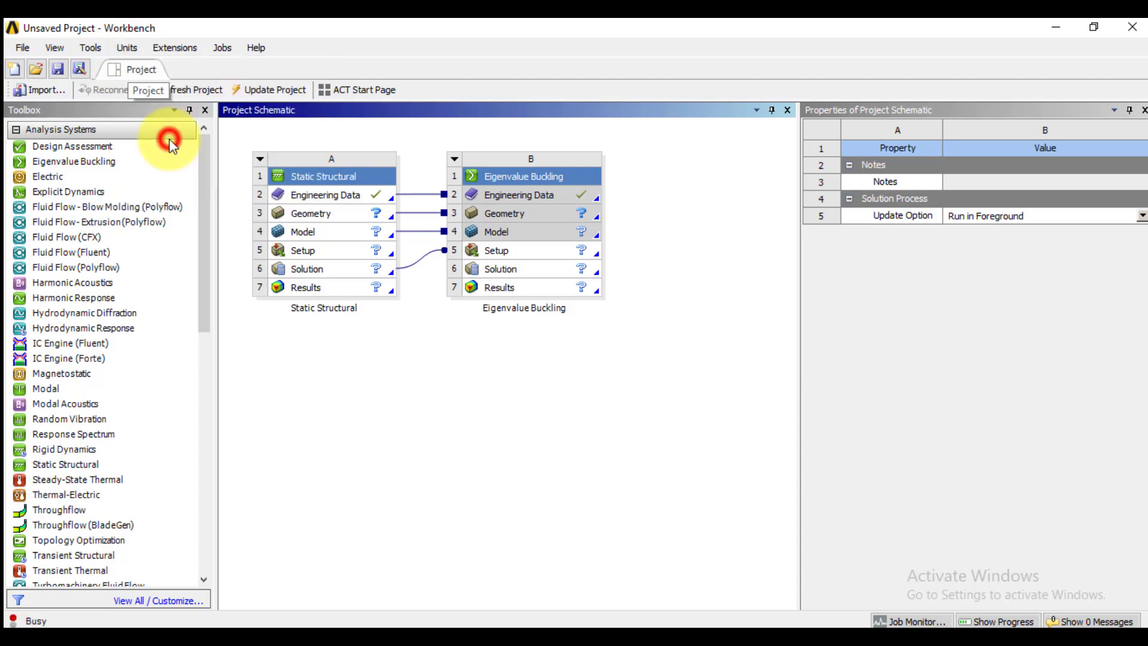
click(324, 403)
Create new DesignModeler geometry for the Static Structural Geometry cell.
click(321, 213)
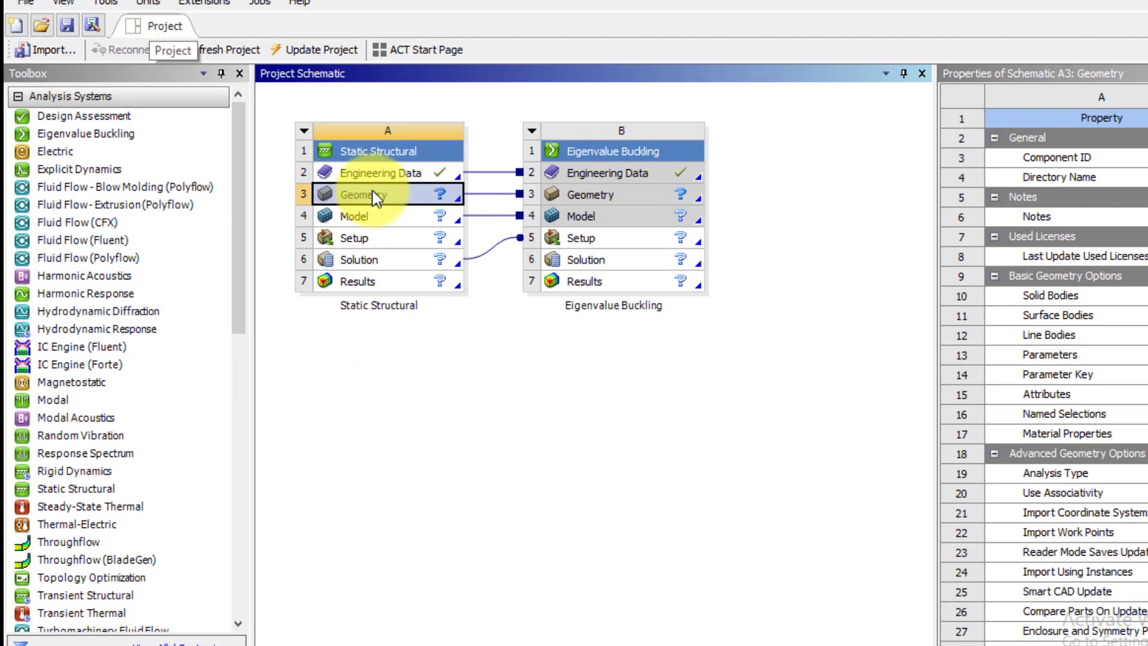
right_click(373, 197)
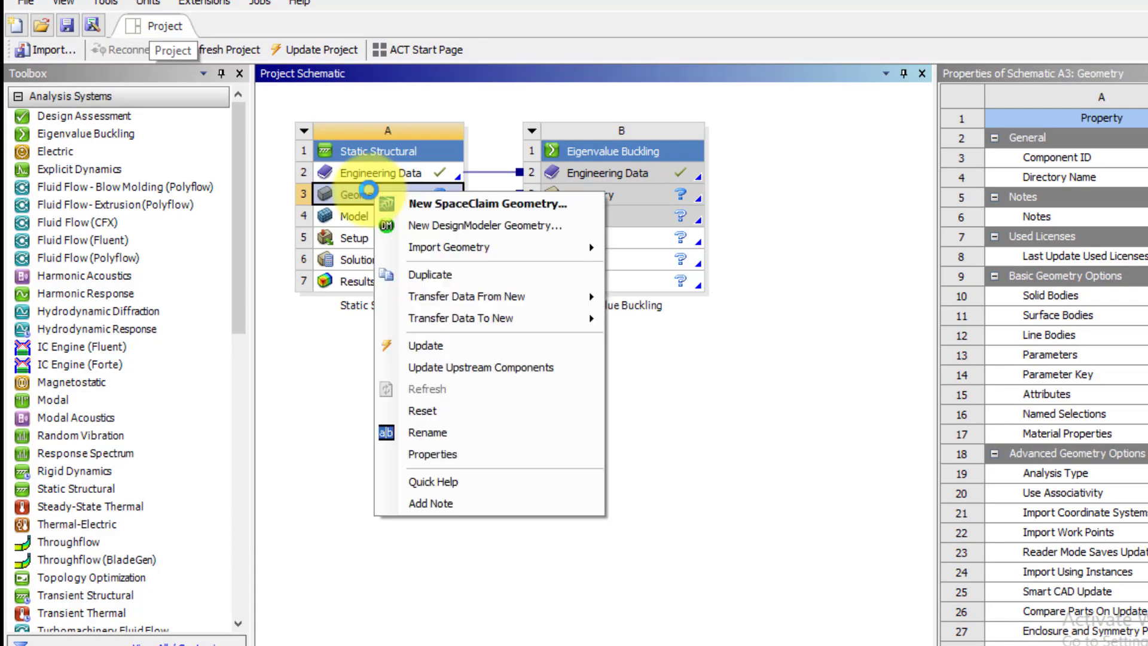
click(450, 226)
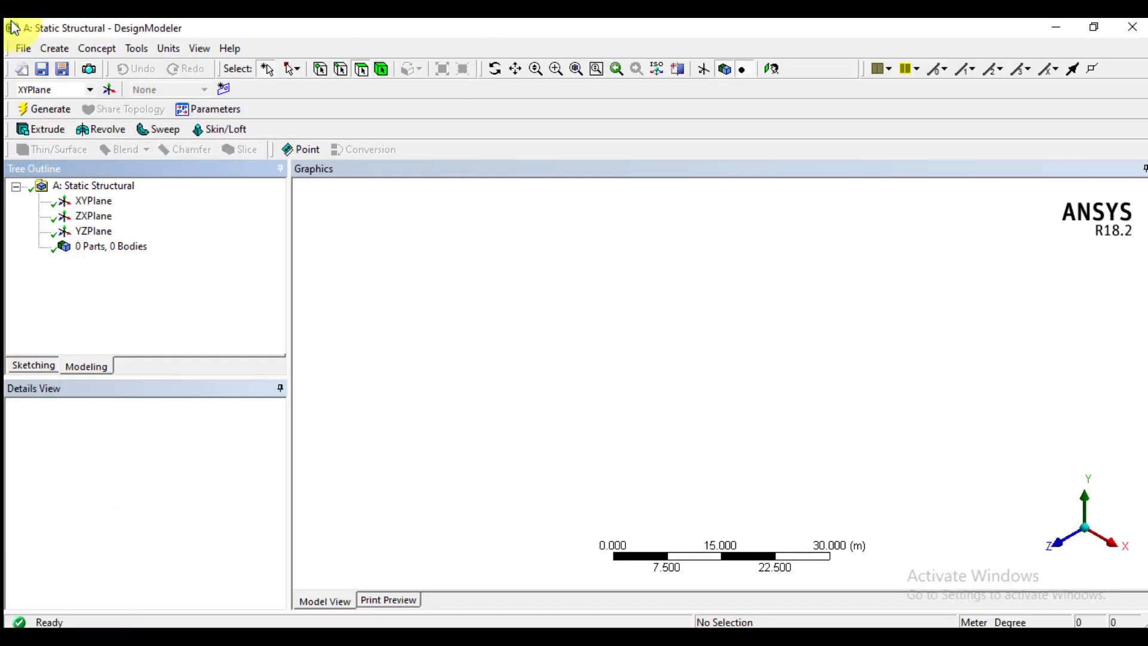
Set up a sketch on the XYPlane, viewed face-on, with the Rectangle tool.
click(89, 90)
click(67, 107)
click(1056, 549)
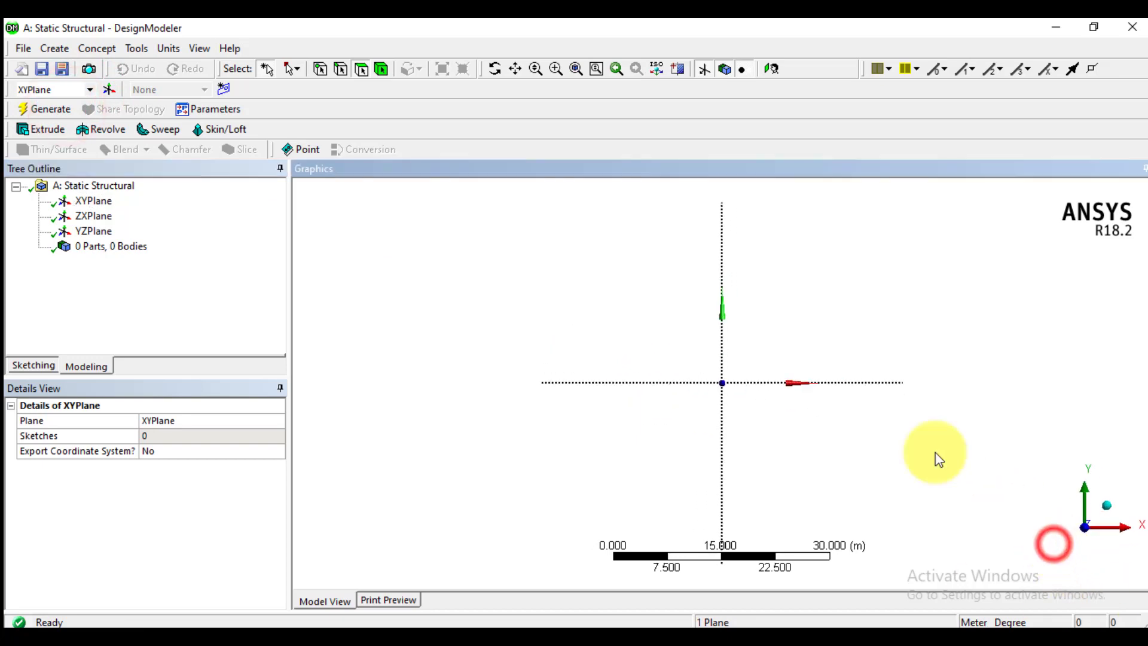
click(31, 366)
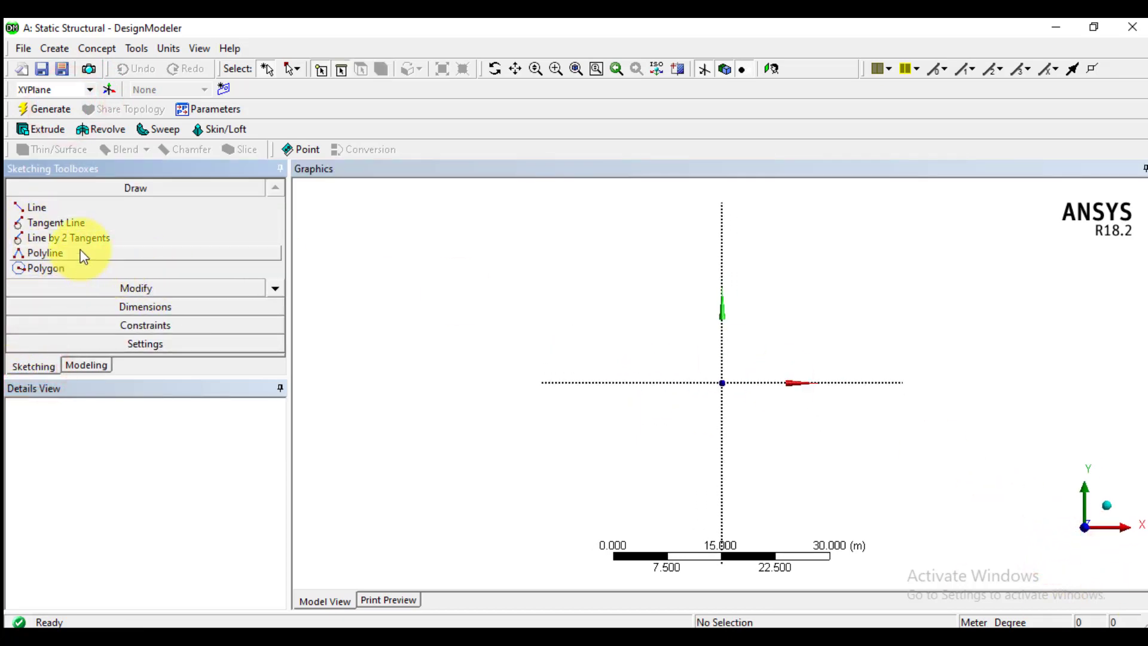
click(274, 289)
click(21, 254)
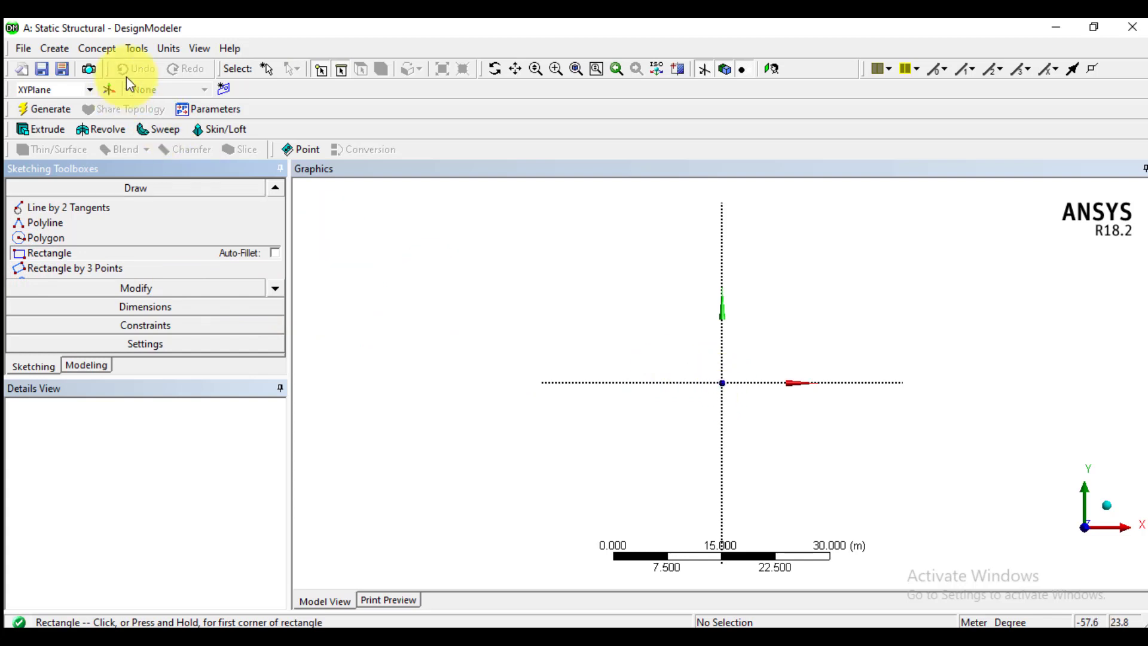
Set the units to inches and draw a rectangle starting at the origin.
click(170, 49)
click(184, 150)
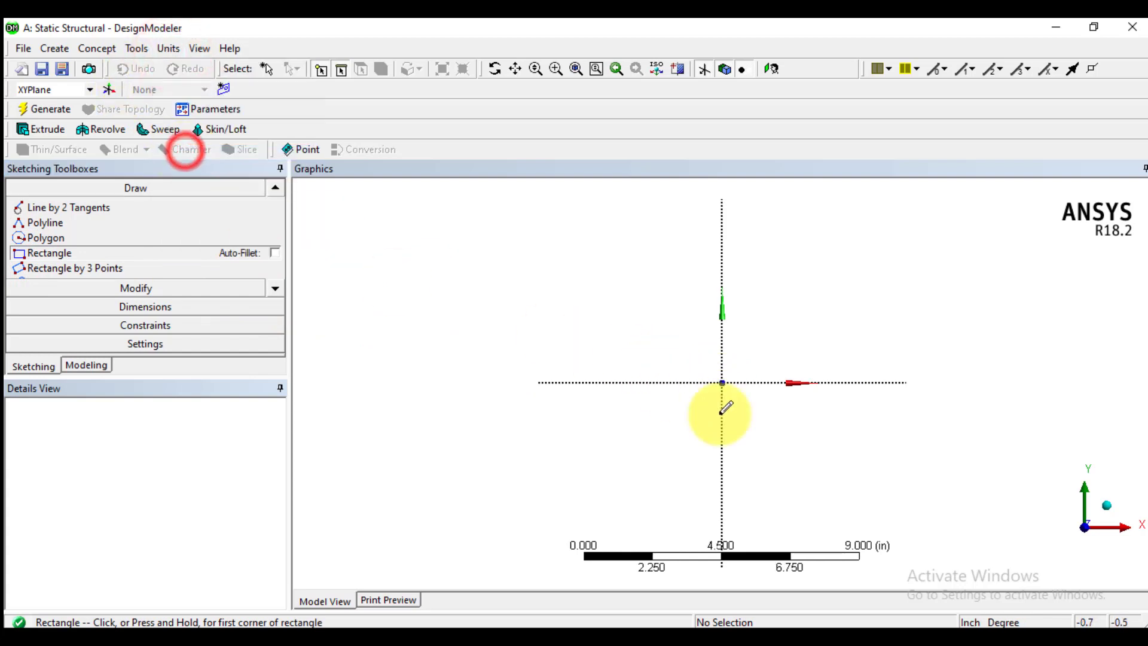
scroll(730, 304, down, 3)
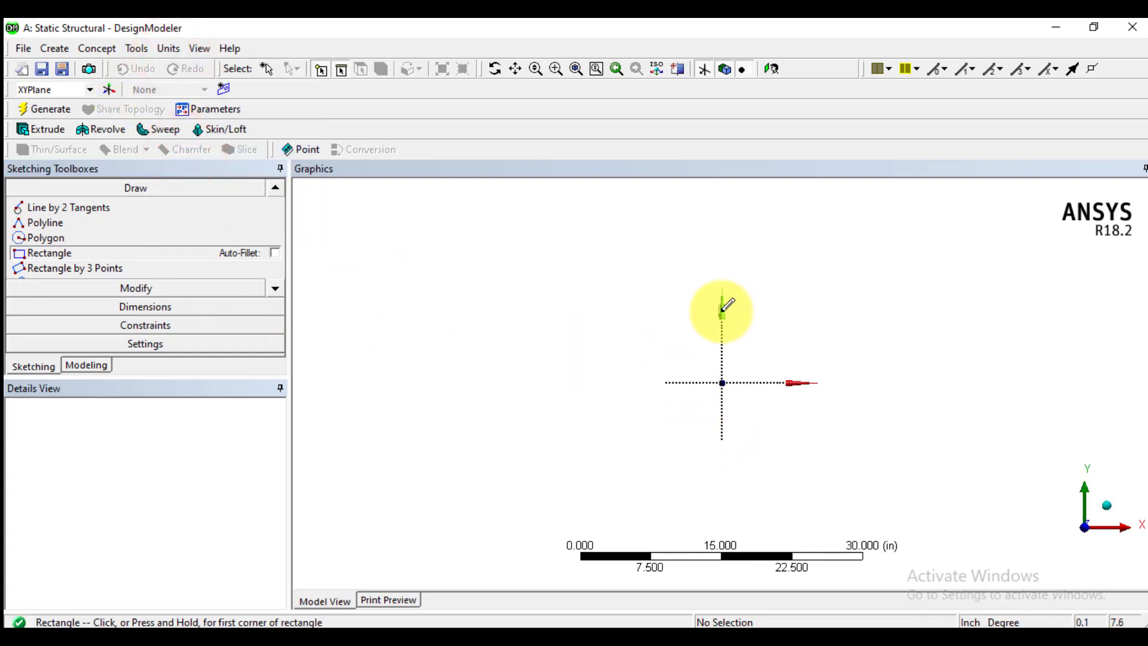
scroll(726, 307, up, 1)
scroll(720, 359, down, 1)
click(722, 381)
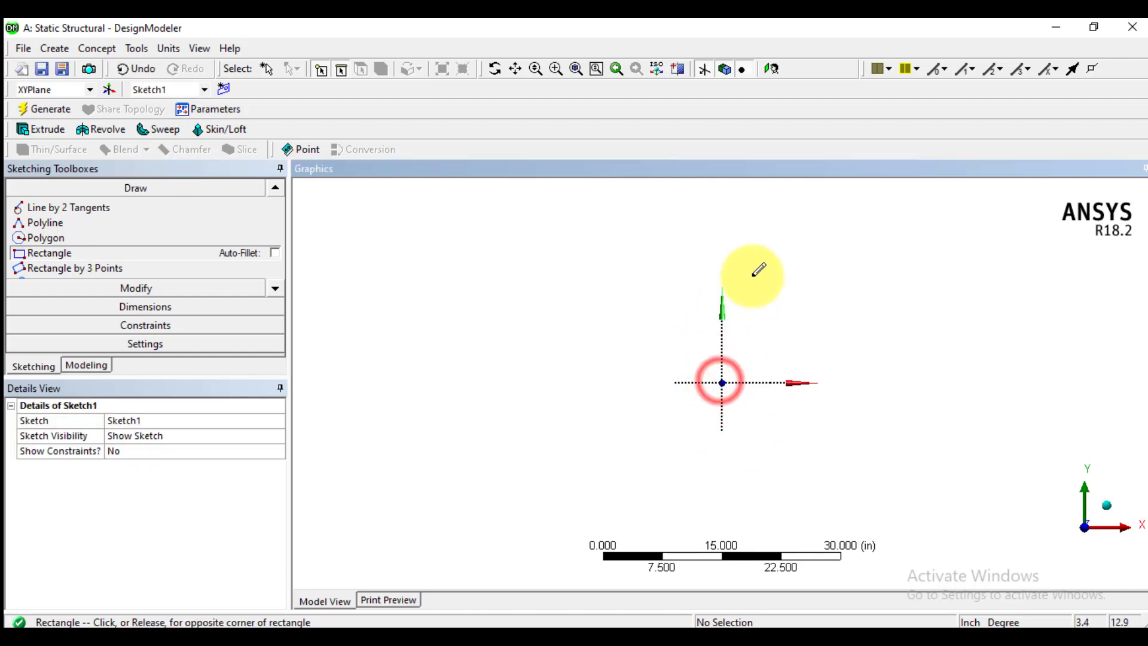
click(750, 213)
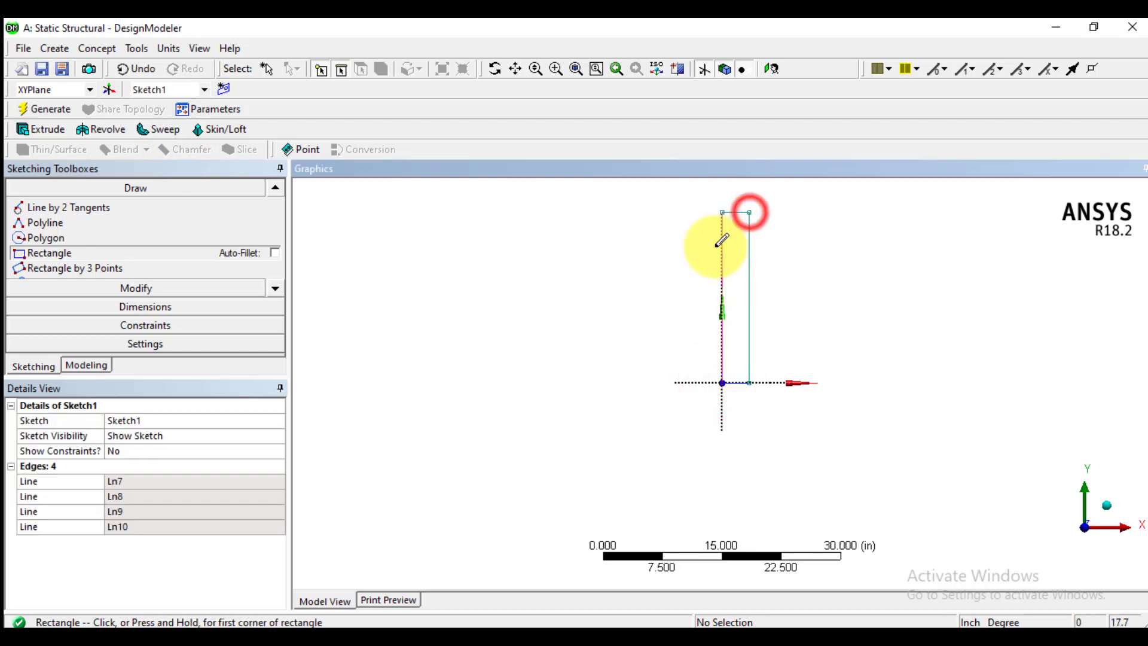
Dimension the rectangle with height V1 = 25 in and width H2 = 1 in.
click(144, 304)
click(36, 245)
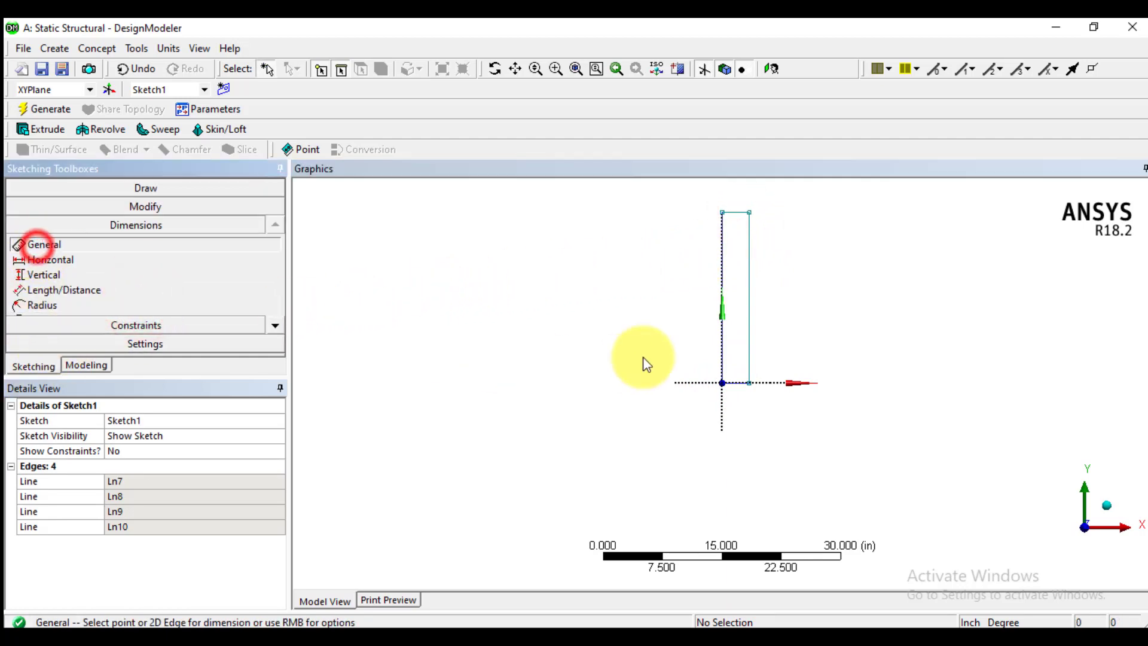
click(721, 279)
click(671, 287)
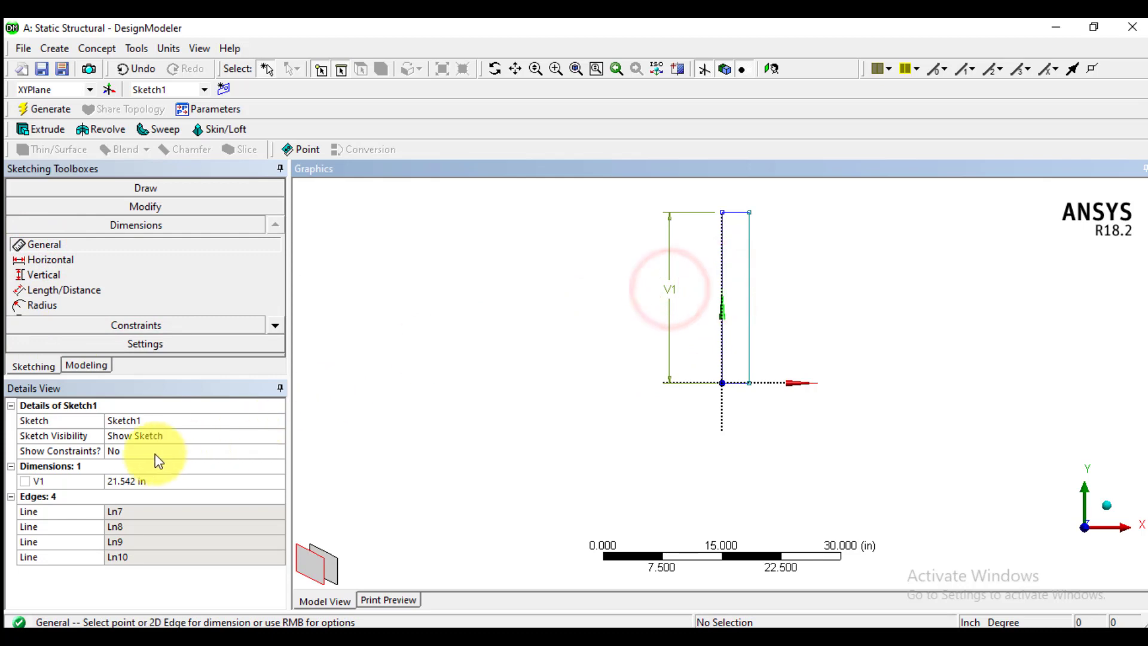
click(126, 483)
text(25)
key(Return)
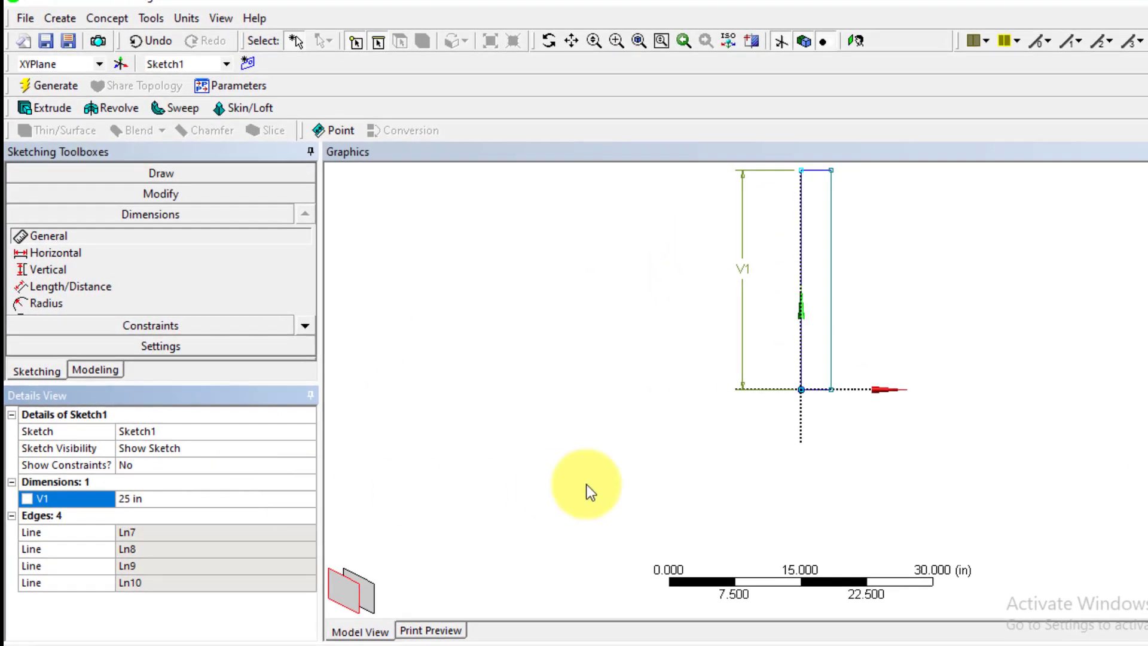
click(815, 389)
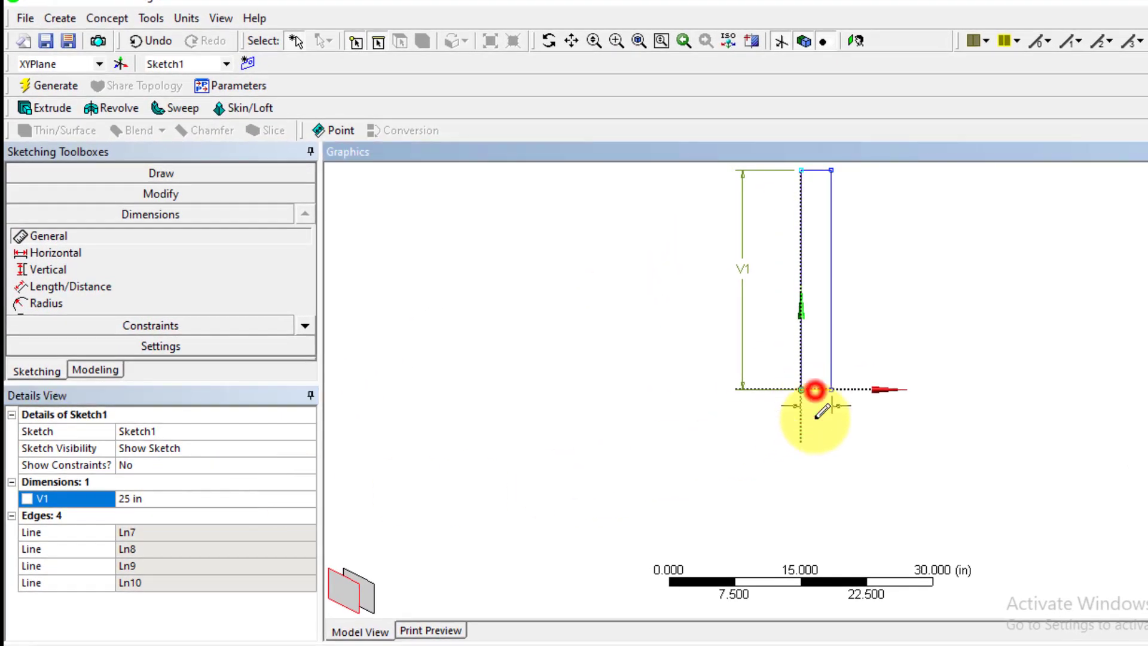
click(890, 447)
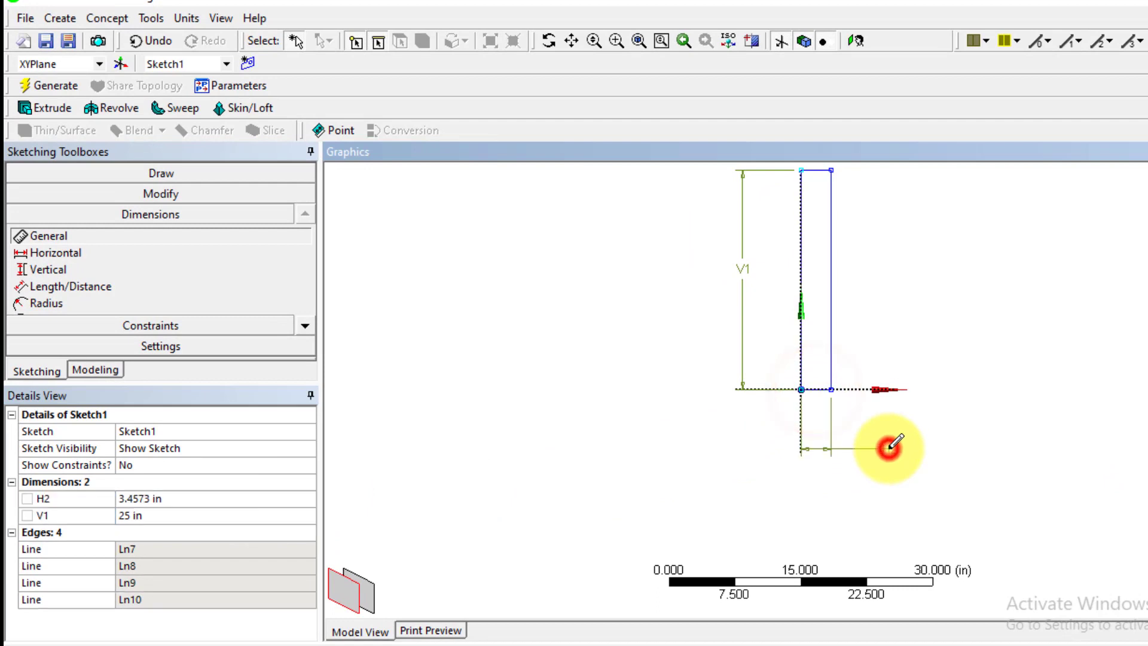
click(146, 498)
text(1)
key(Return)
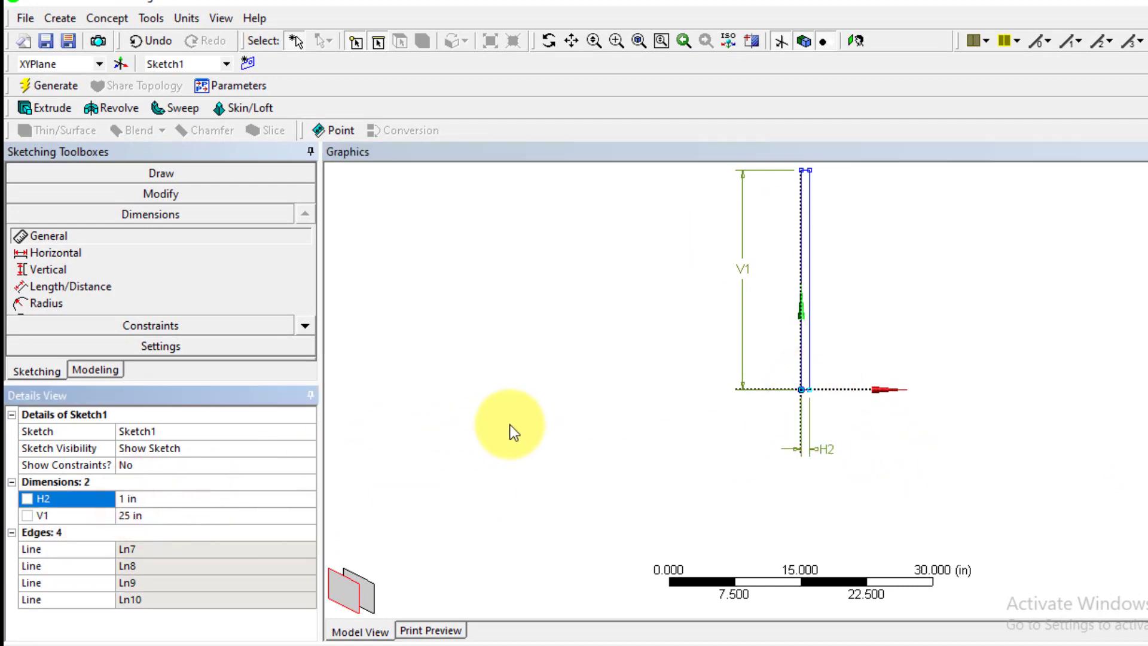
Return to Modeling and select Sketch1 under XYPlane.
click(24, 369)
click(84, 371)
click(42, 189)
click(97, 204)
Start an Extrude1 feature using Sketch1 as its profile.
click(43, 109)
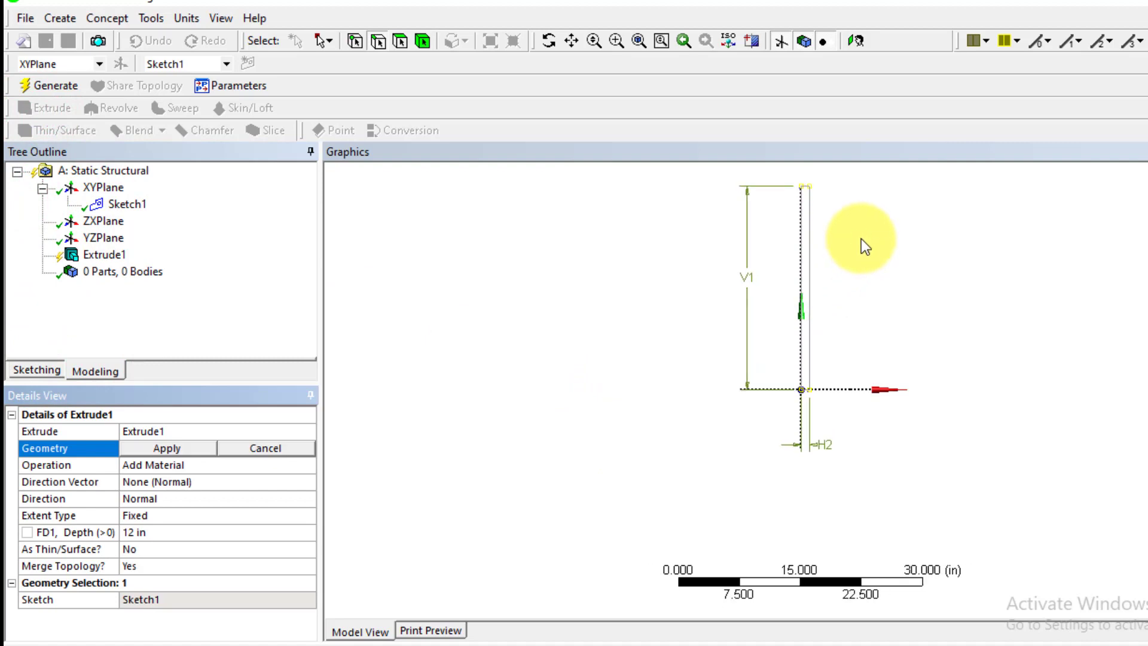
click(571, 40)
drag(625, 302, 549, 403)
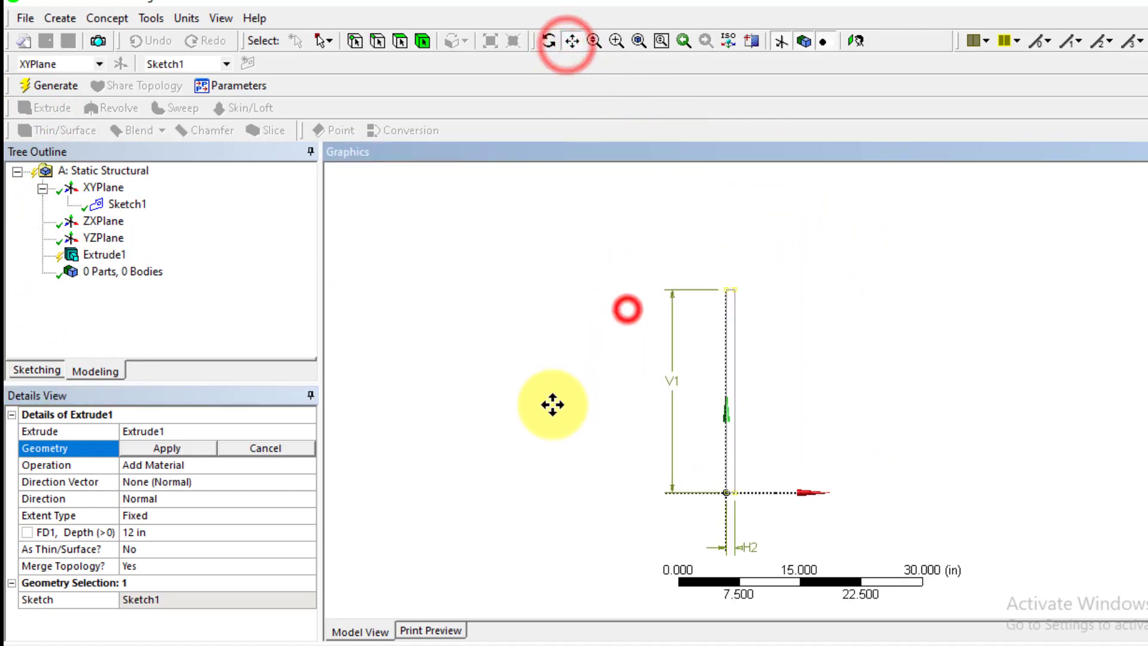
scroll(699, 418, up, 1)
drag(697, 418, 670, 387)
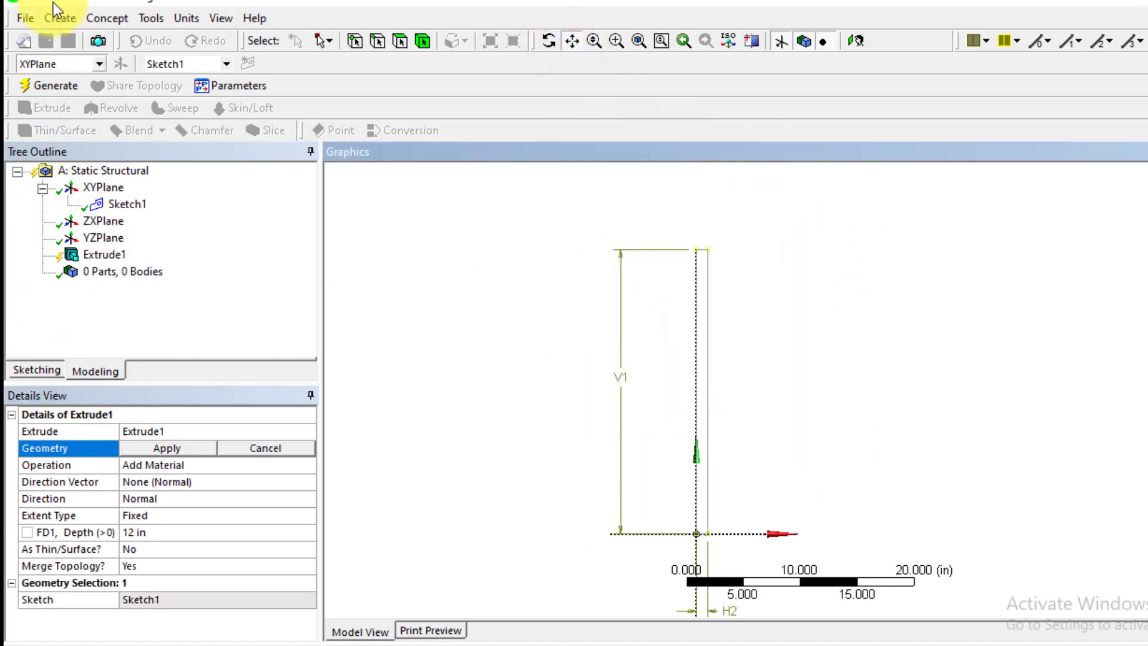
click(79, 259)
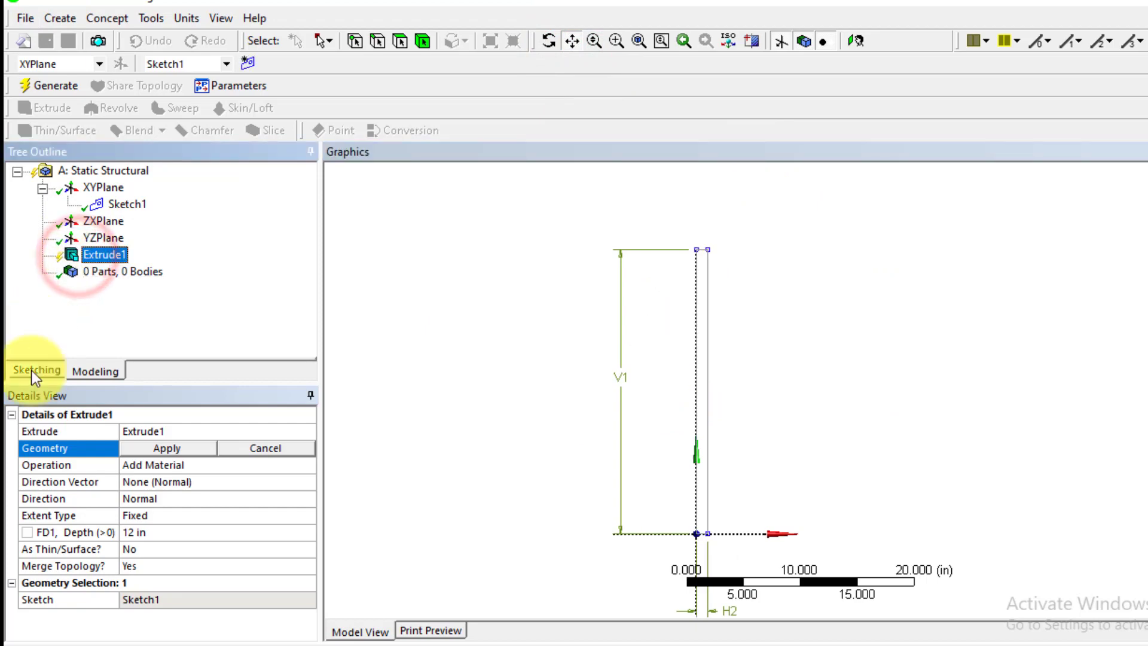
click(154, 532)
Set the extrusion depth to 0.5 in and generate the solid column body.
text(0.5)
click(37, 85)
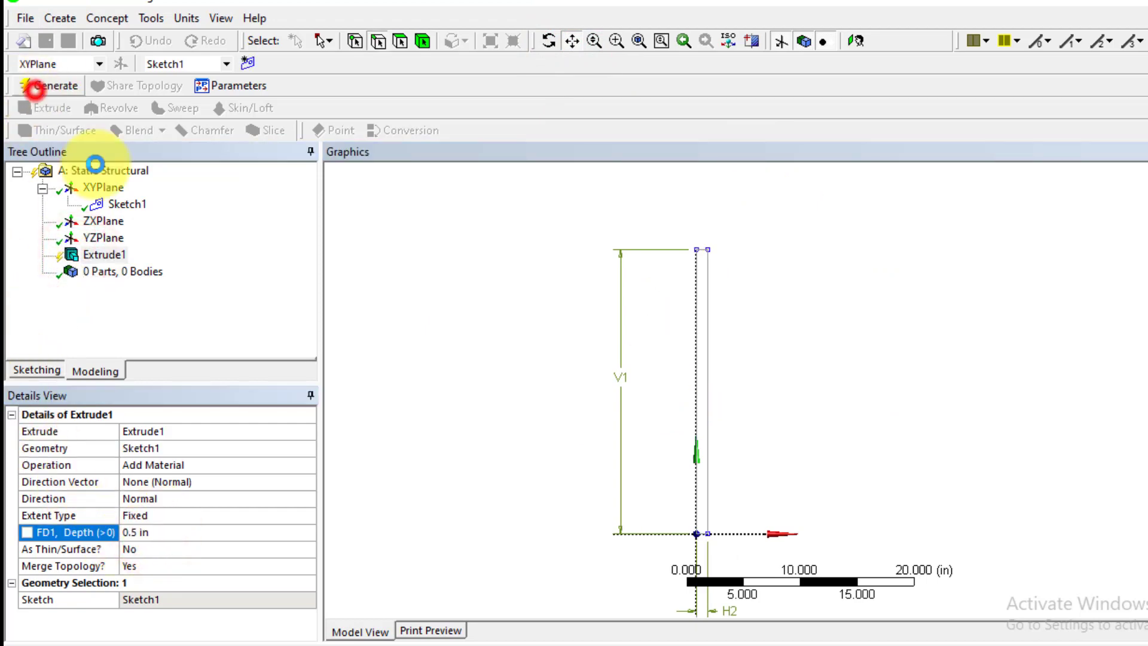
click(639, 40)
middle_drag(674, 325, 624, 379)
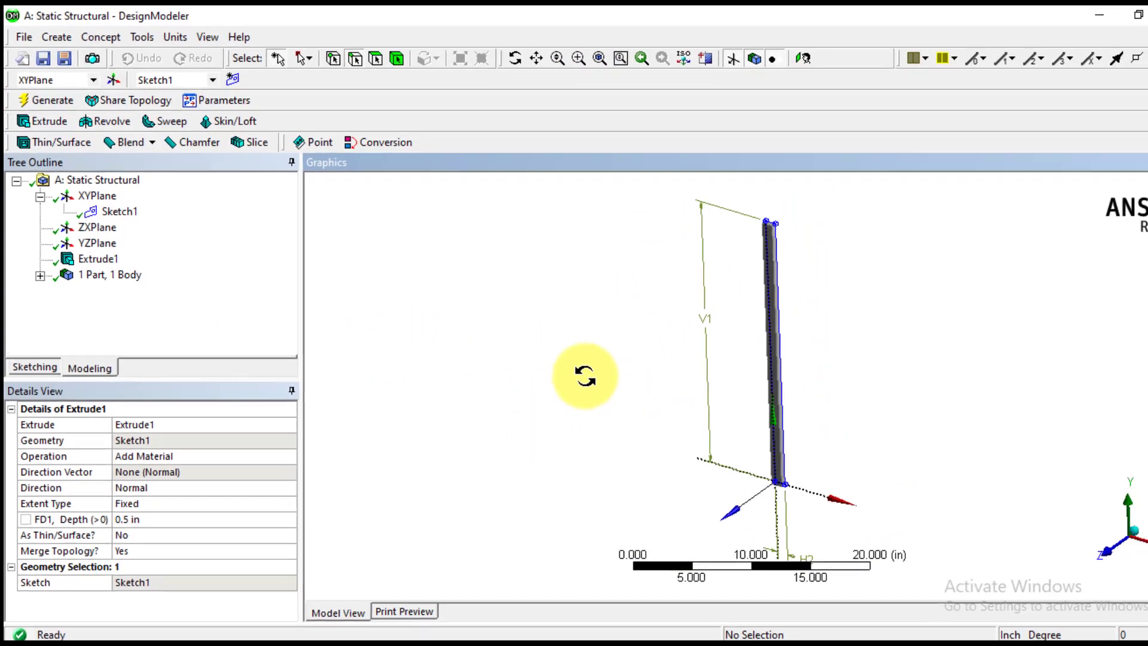
click(906, 286)
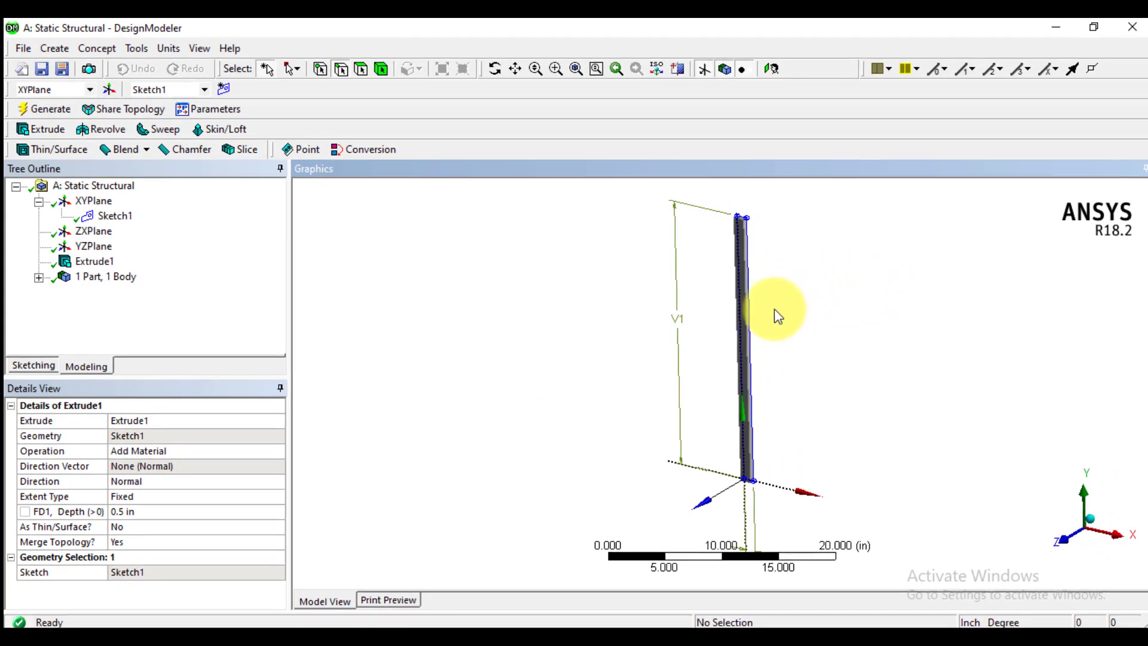
Update the Static Structural Model cell (A4) with the new column geometry.
click(595, 636)
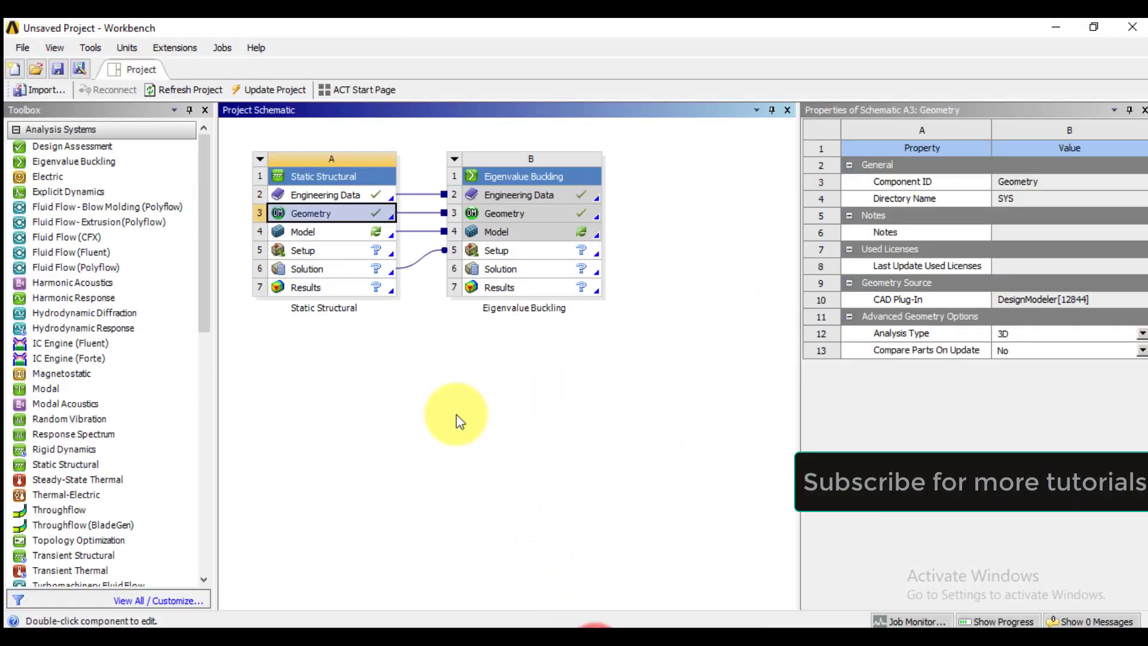
click(299, 233)
right_click(298, 232)
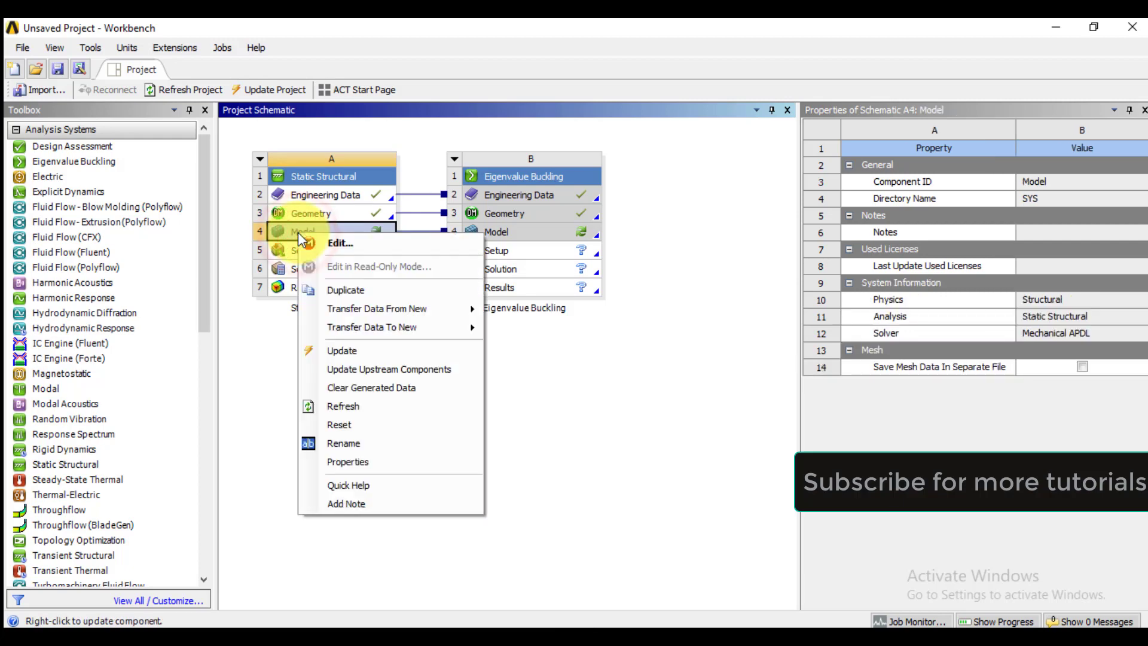
click(349, 353)
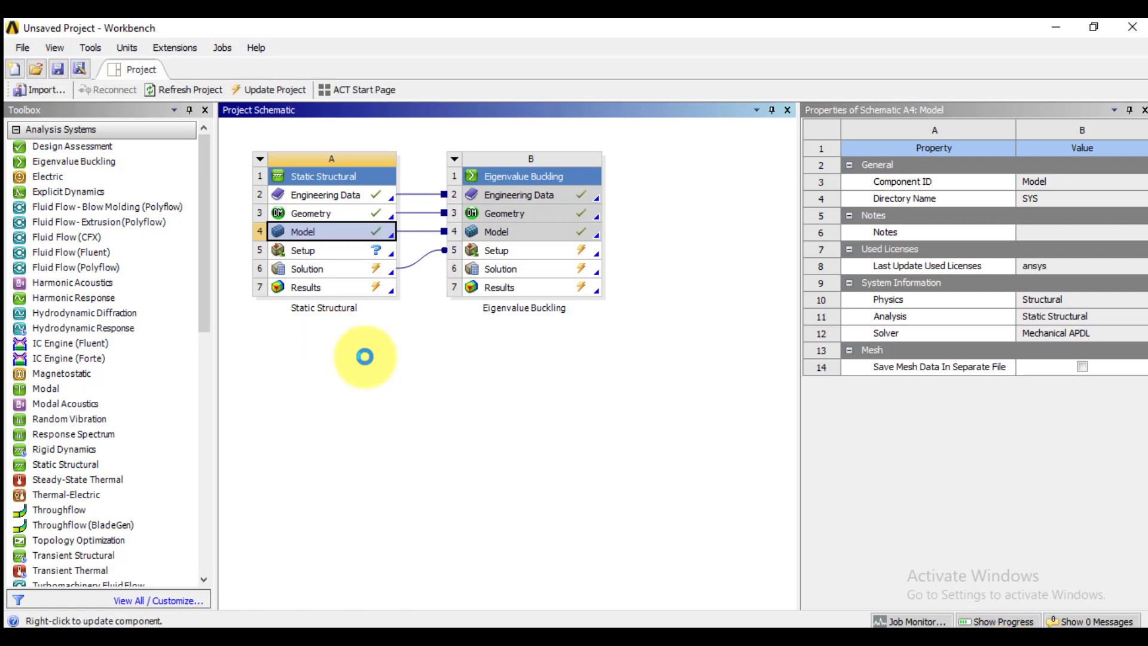
click(320, 254)
Open the Static Structural setup in Mechanical and bring the column into view.
right_click(320, 254)
click(359, 257)
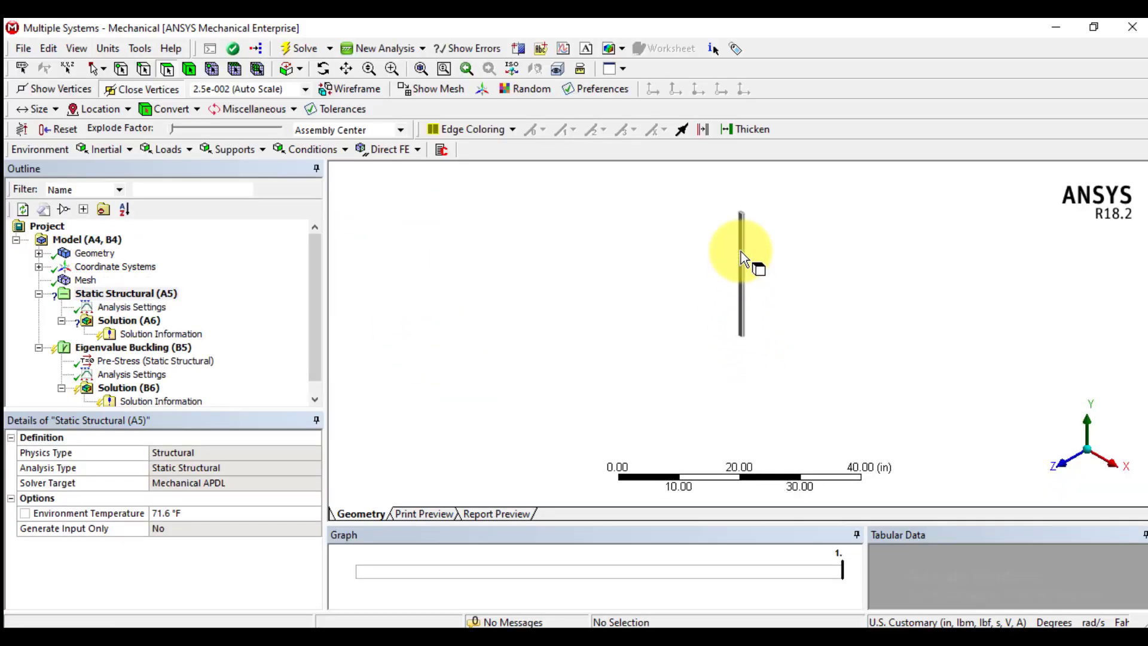
middle_drag(742, 257, 747, 190)
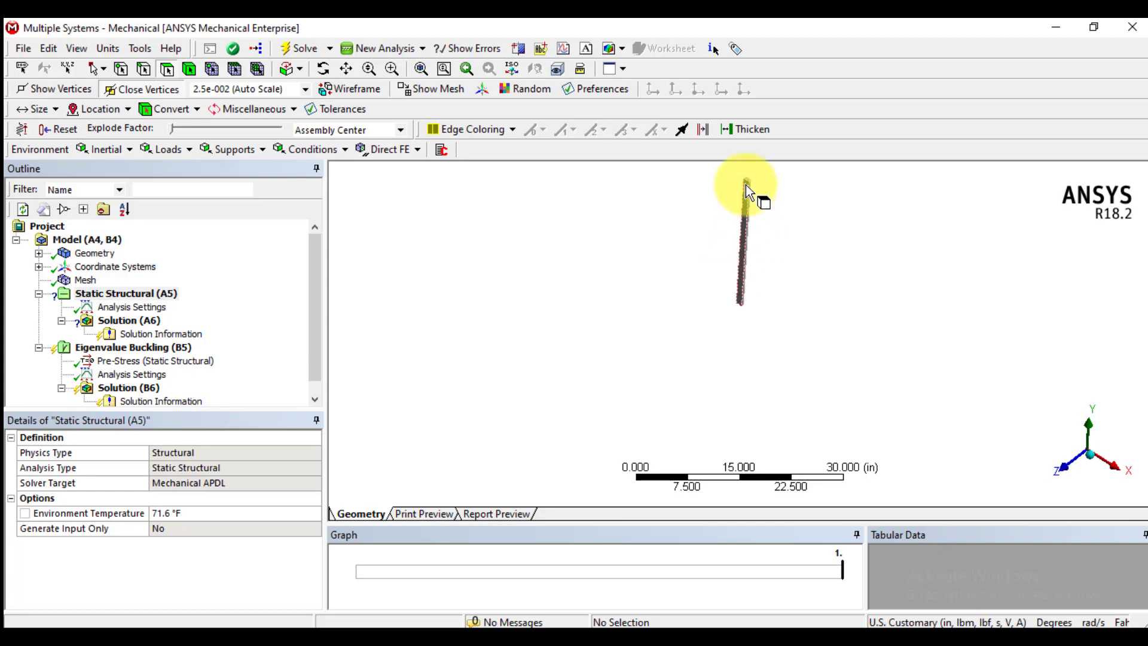
click(346, 68)
drag(680, 251, 689, 335)
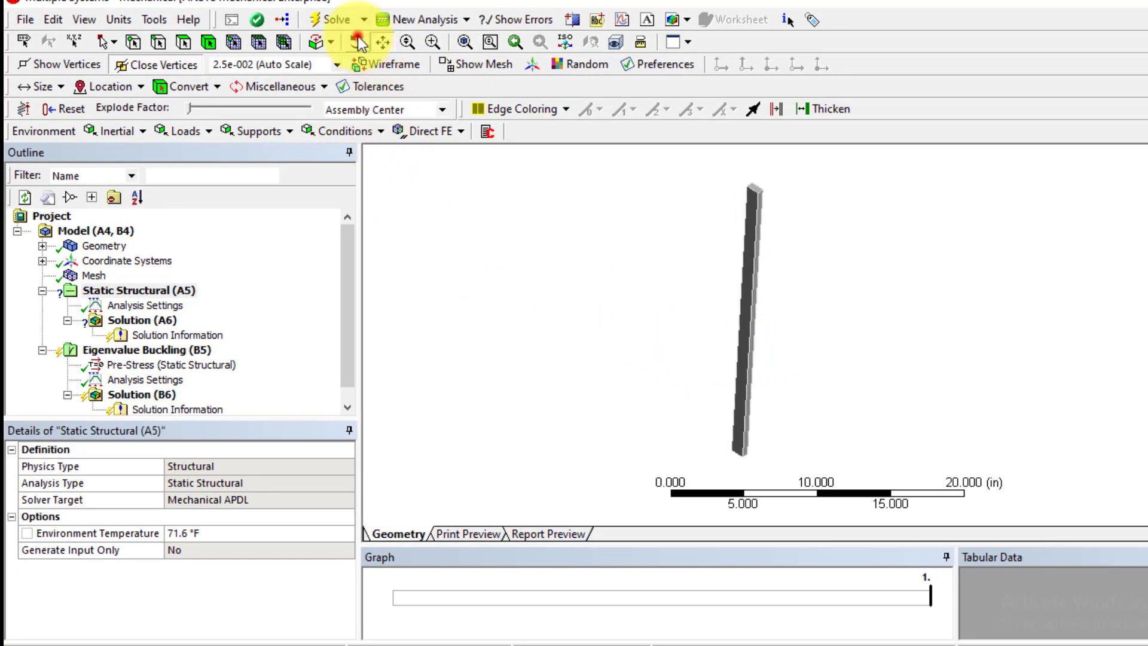
click(358, 38)
Confirm the Solid body's material assignment is Structural Steel.
click(42, 246)
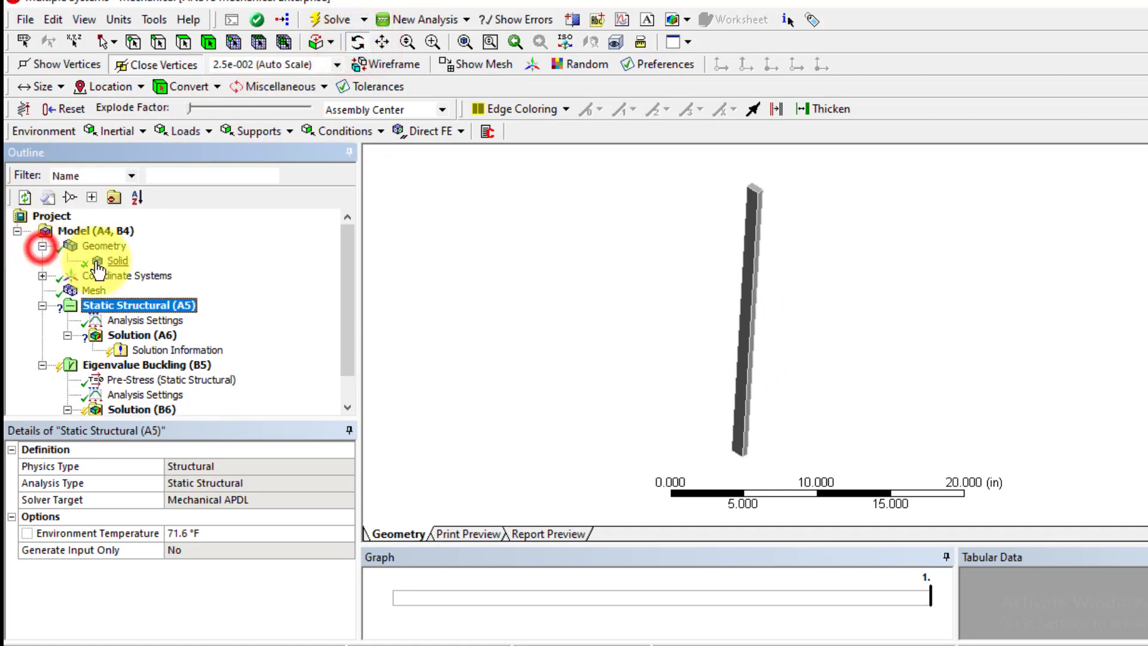
click(97, 261)
click(204, 583)
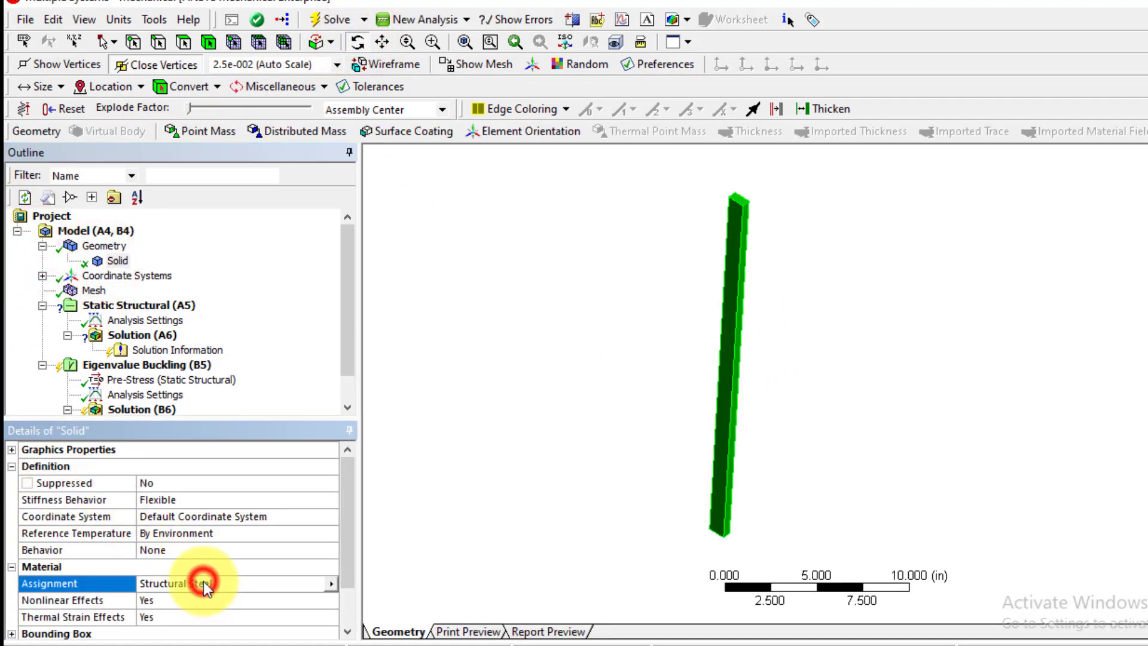
click(624, 433)
Set the mesh Element Size to 0.5 in and generate the finer brick mesh.
click(92, 291)
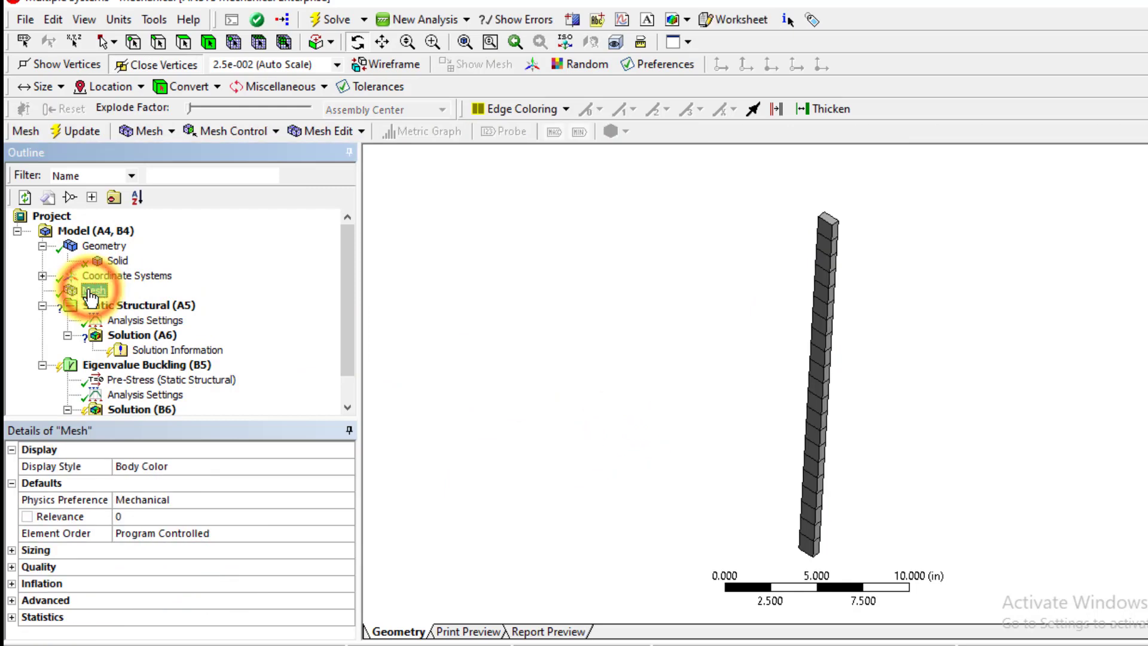
click(11, 550)
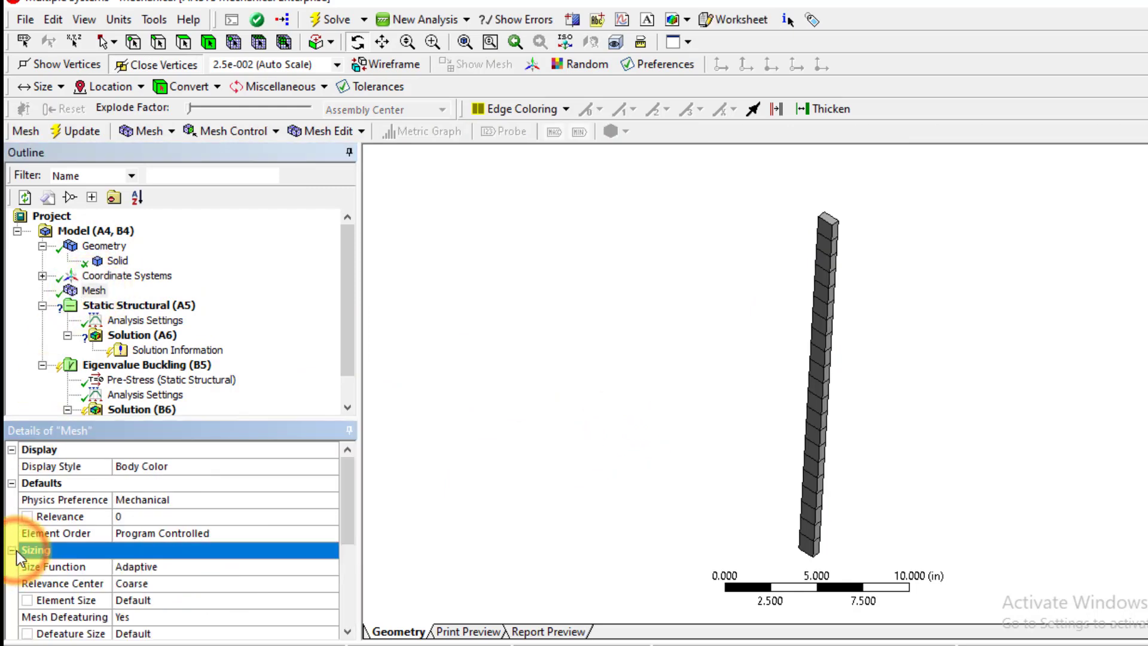
click(175, 600)
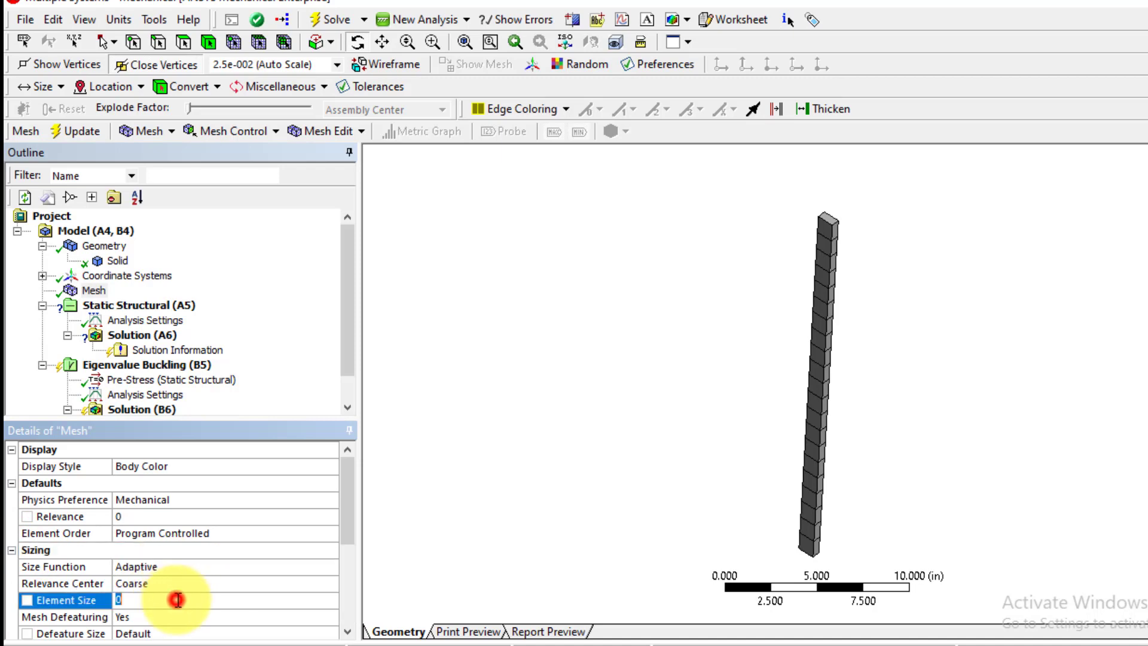
text(0.5)
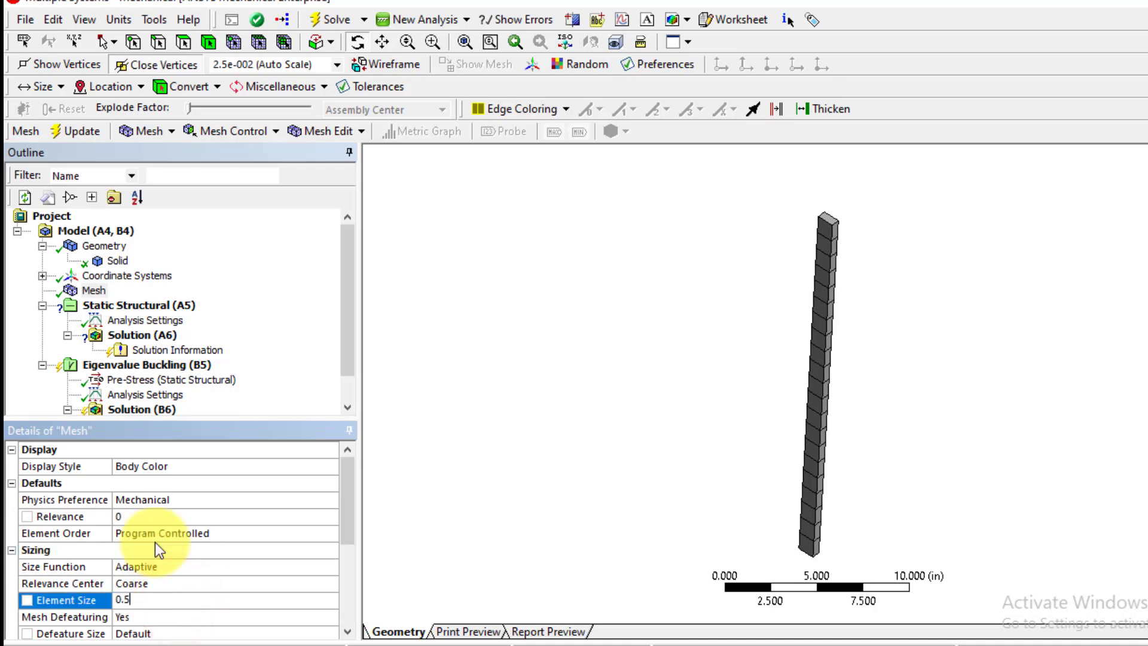
key(Return)
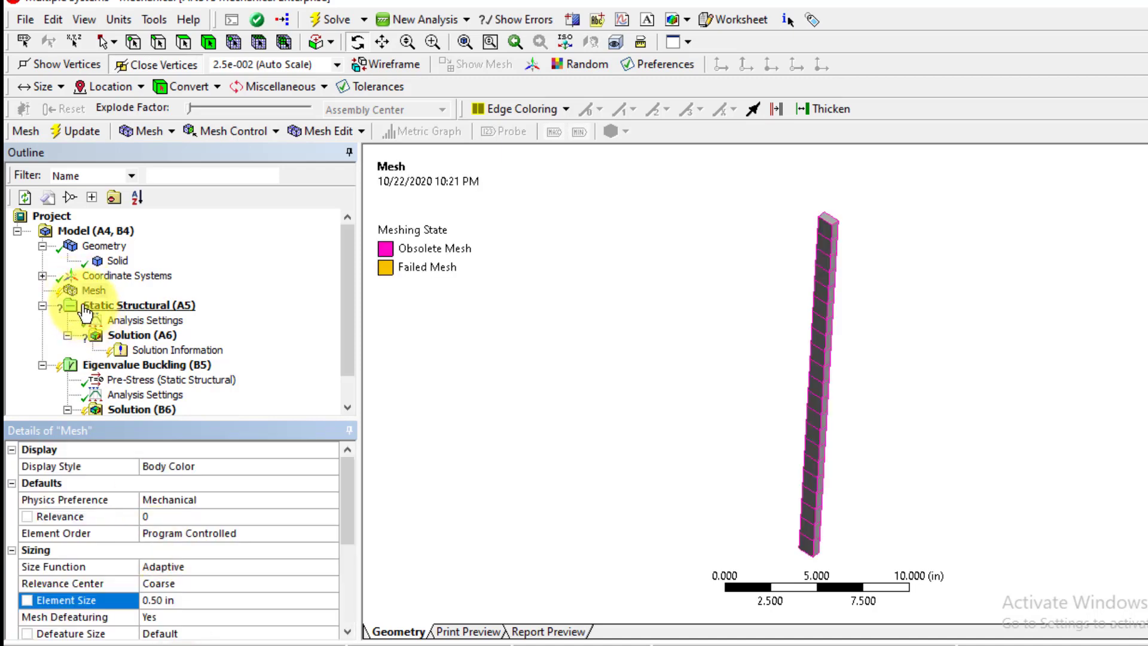
click(85, 293)
right_click(83, 299)
click(135, 354)
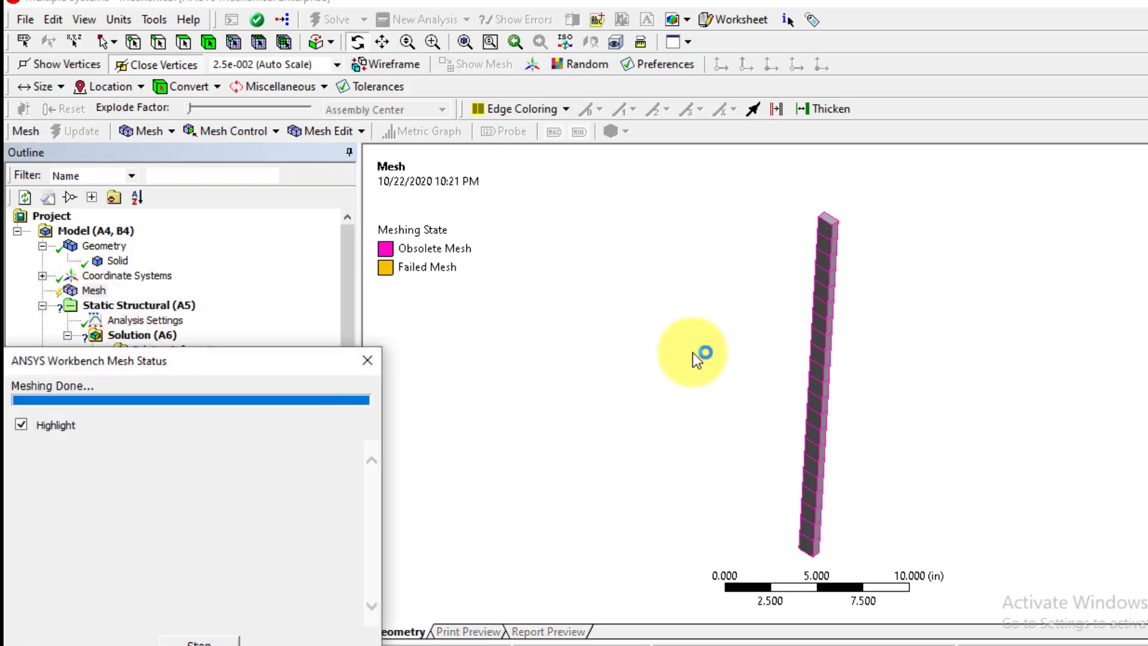
drag(706, 400, 587, 371)
Add a Fixed Support to the Static Structural analysis on the column's bottom face.
click(138, 308)
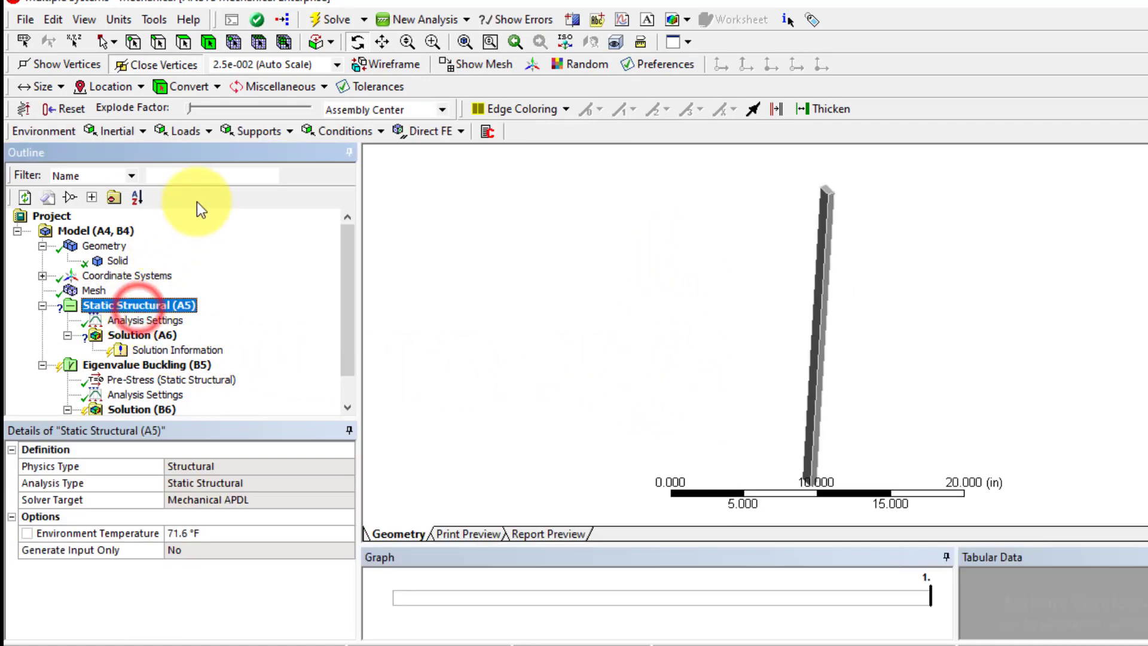
click(281, 132)
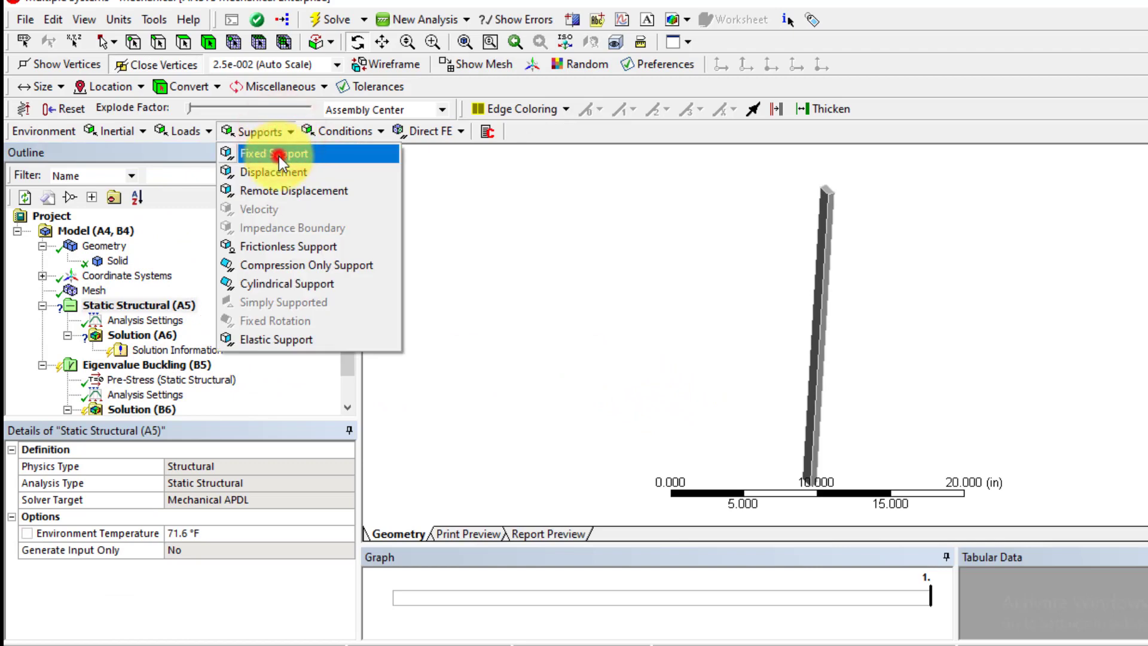
click(278, 157)
drag(661, 385, 676, 284)
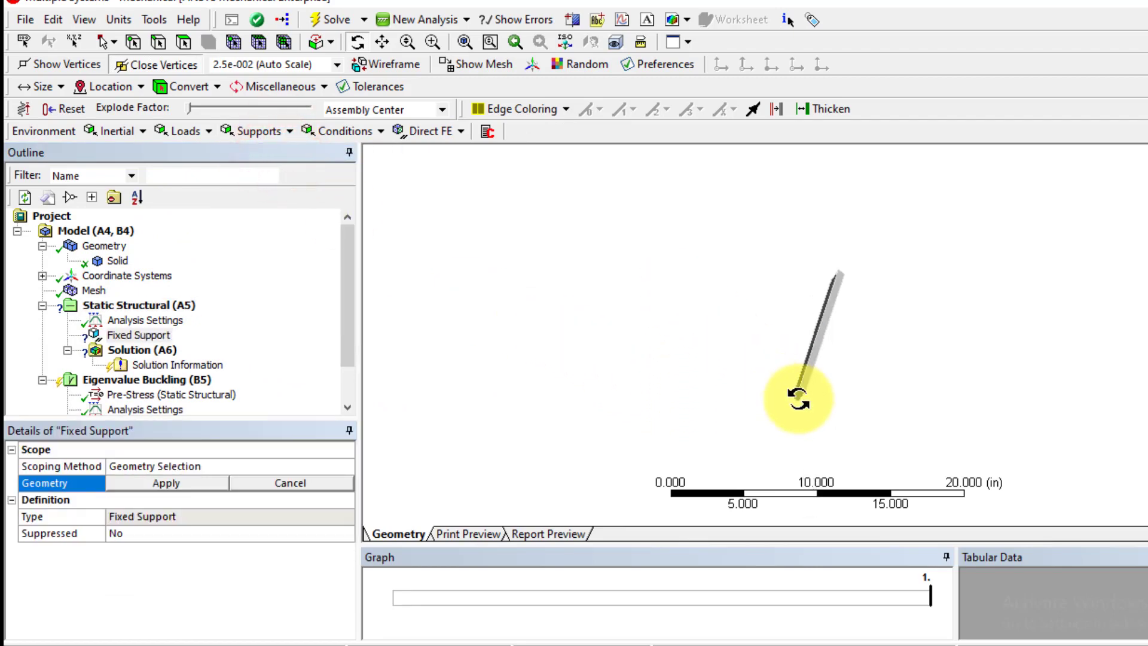
click(184, 43)
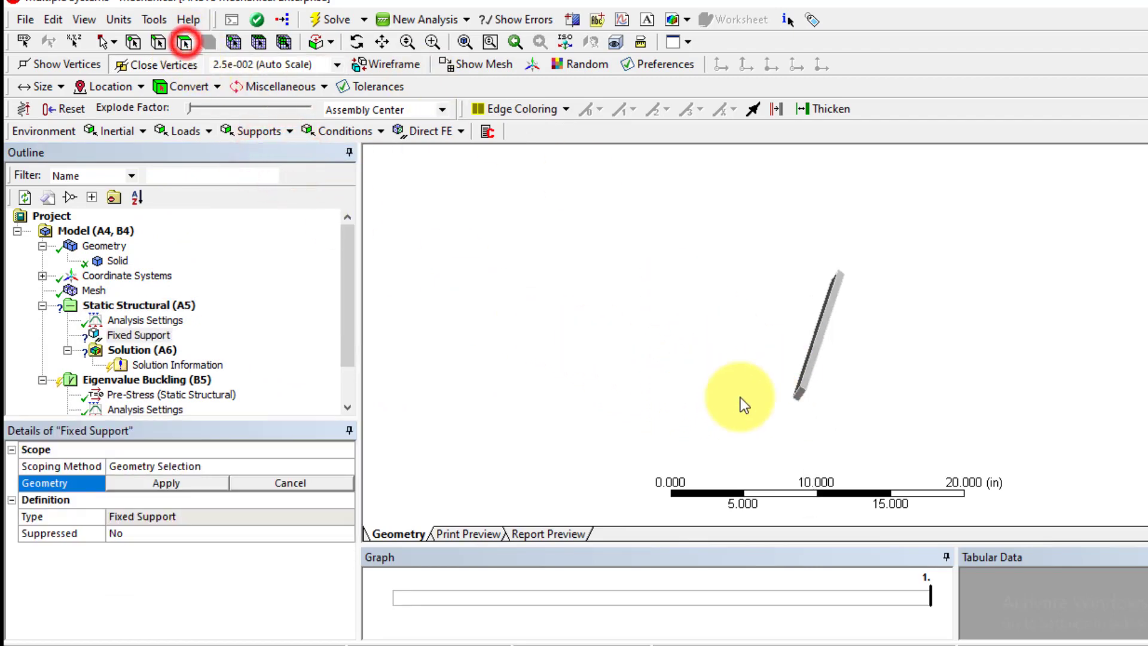
click(799, 393)
scroll(792, 419, up, 3)
middle_drag(792, 419, 781, 436)
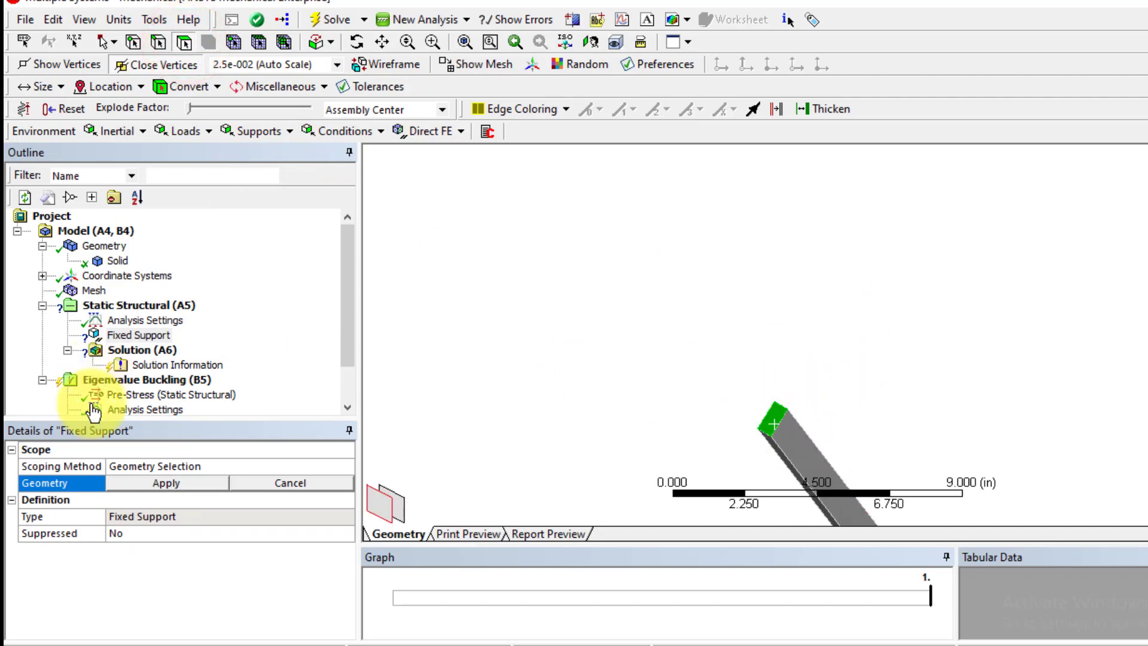
click(142, 481)
Reorient and pan the view to show the whole upright column.
scroll(598, 344, down, 3)
middle_drag(623, 328, 808, 363)
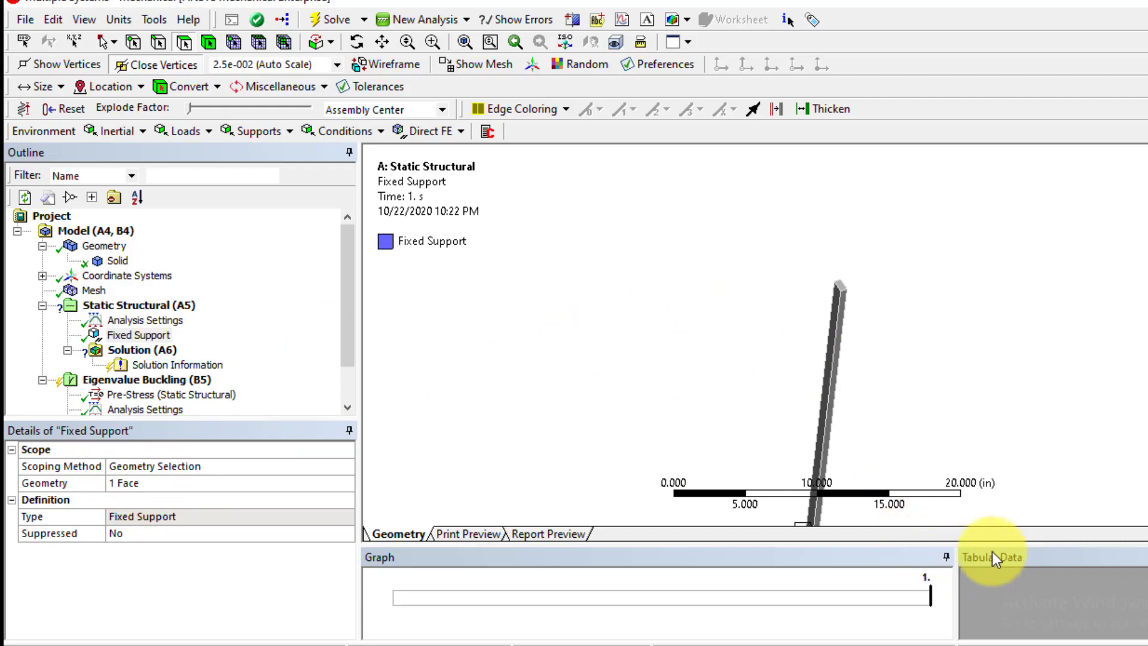
drag(996, 543, 996, 612)
scroll(846, 367, down, 2)
middle_drag(815, 328, 792, 418)
scroll(813, 499, up, 2)
click(382, 42)
scroll(794, 359, up, 2)
drag(810, 431, 753, 303)
scroll(758, 247, up, 1)
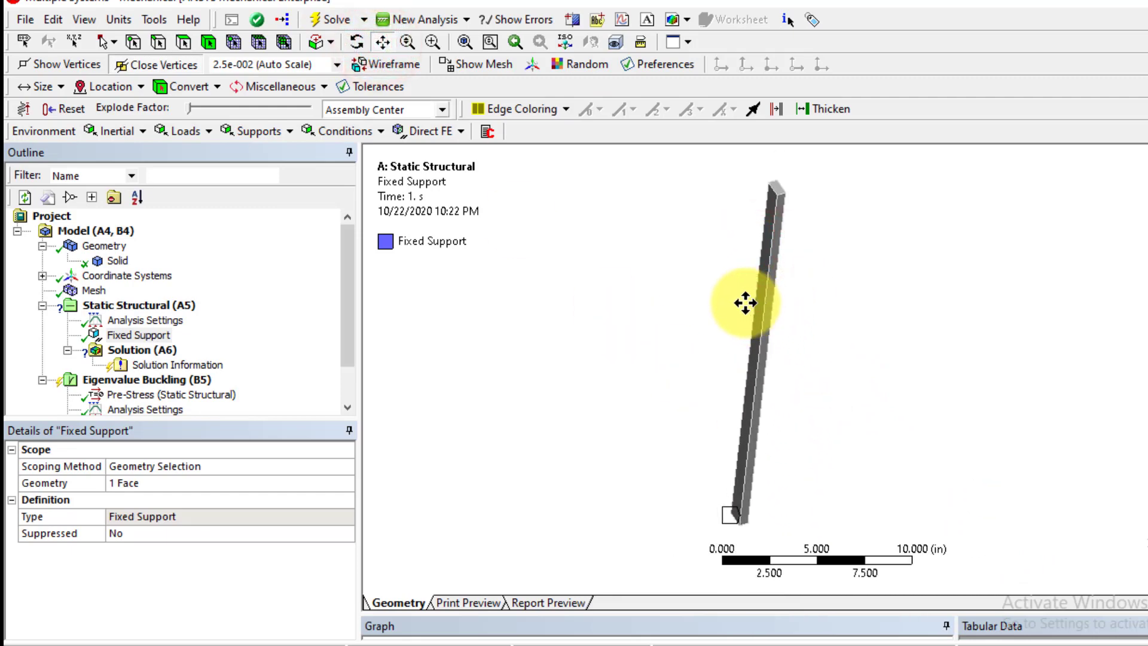
click(117, 306)
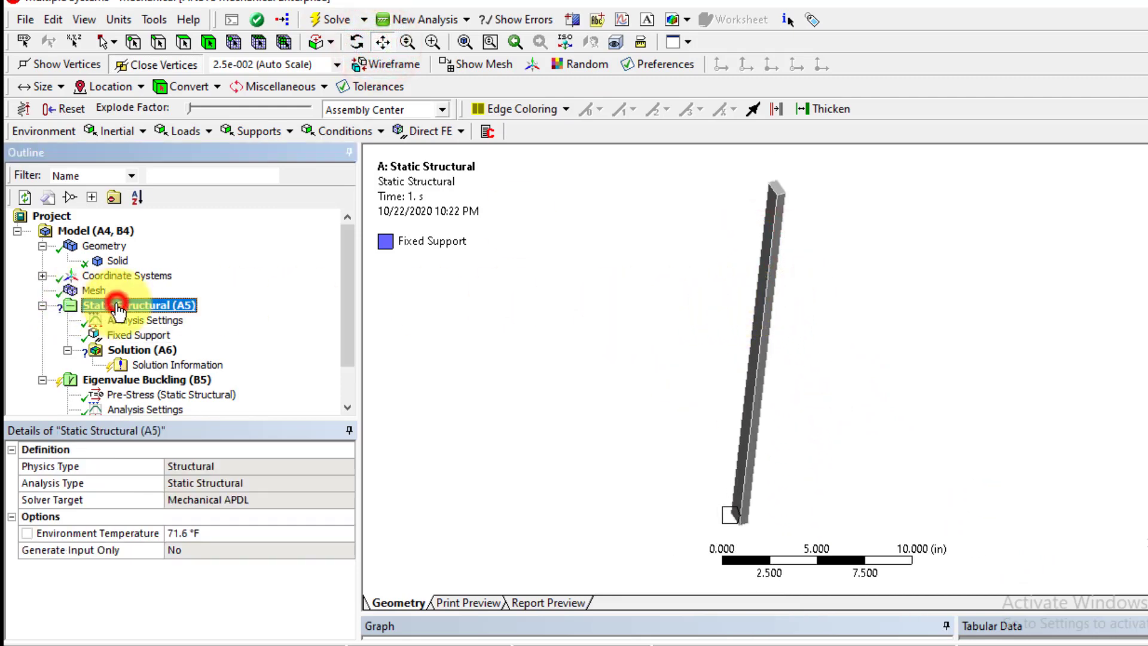
Add a Force load on the column's top face.
click(204, 130)
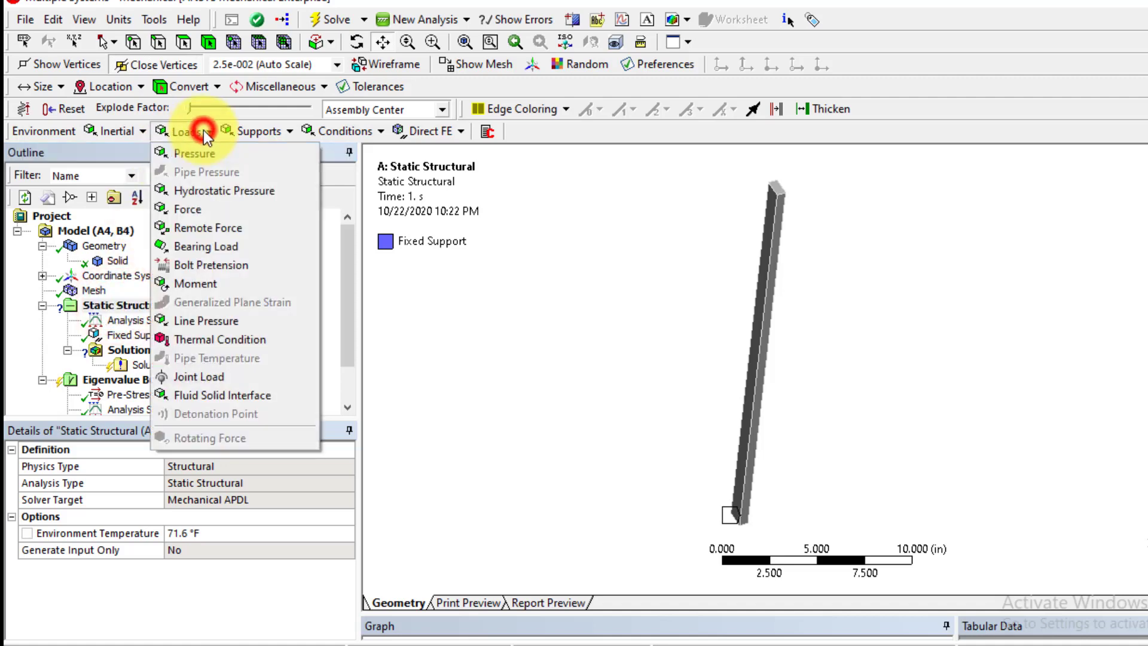
click(195, 210)
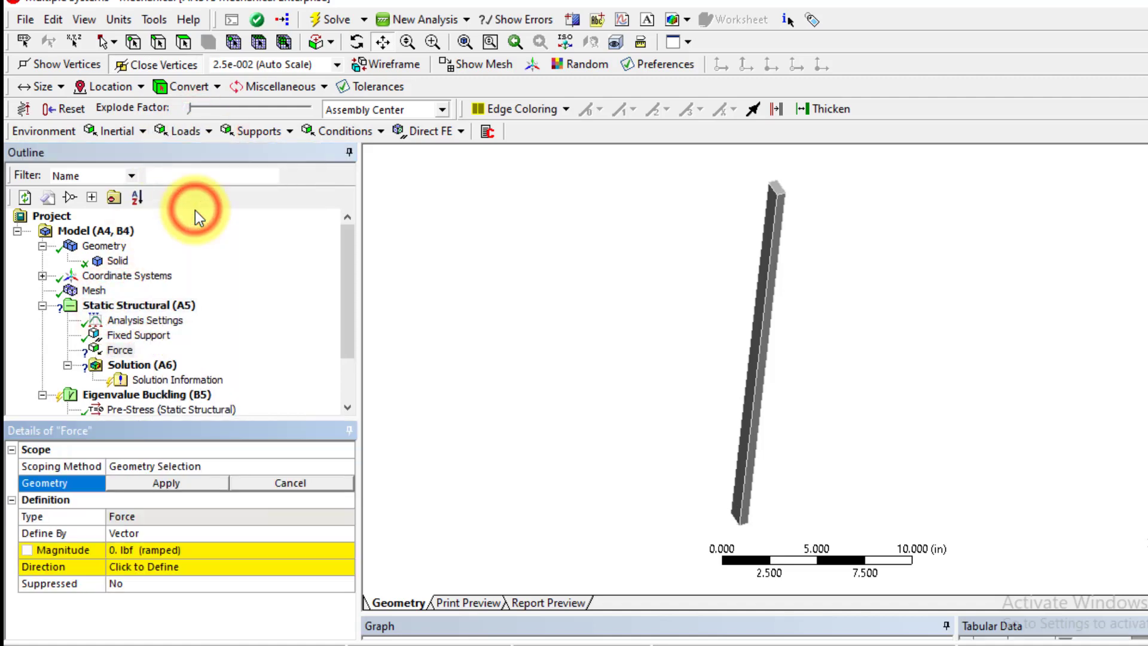
click(184, 41)
click(778, 190)
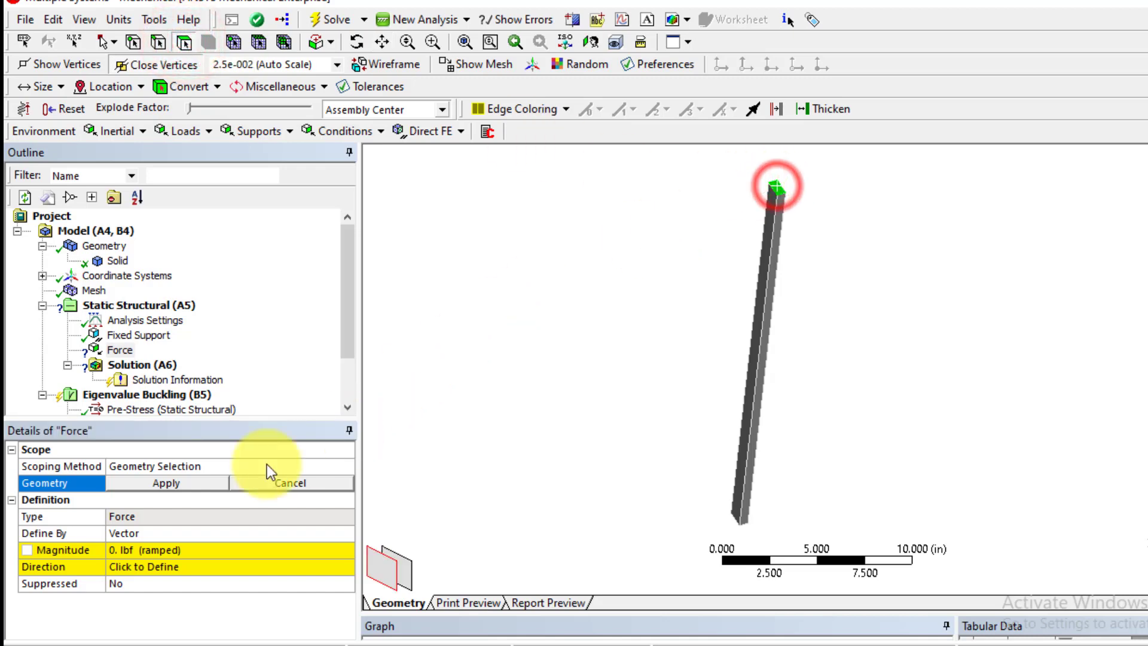
click(168, 484)
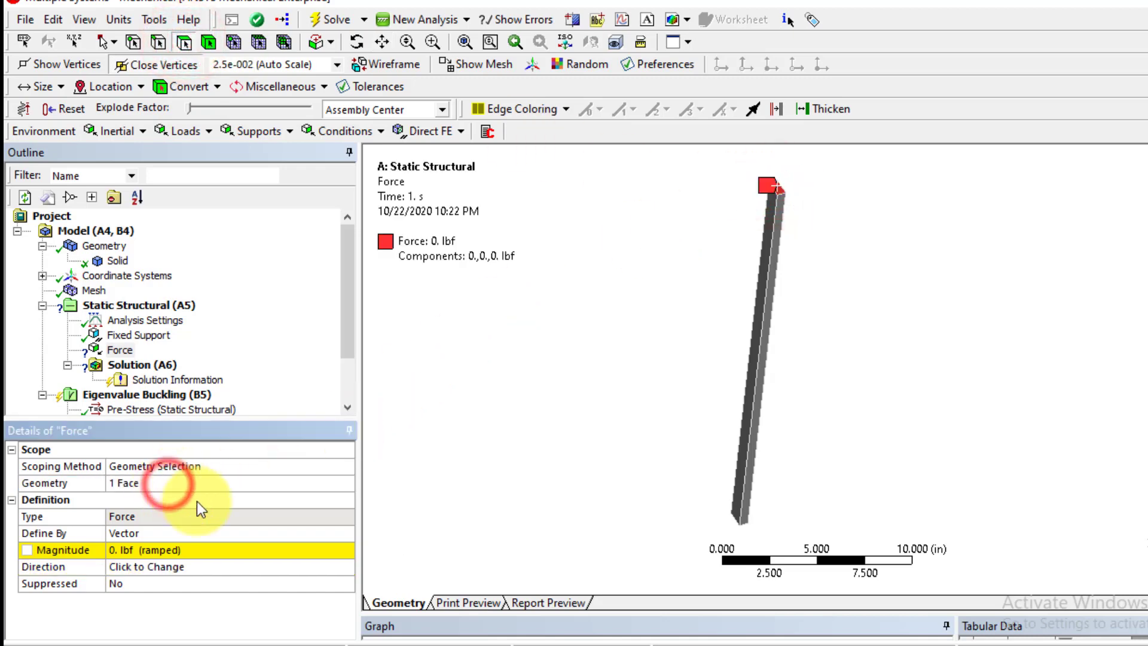
Define the force by components with a Y component of -1 lbf.
click(308, 532)
click(348, 533)
click(217, 546)
click(153, 584)
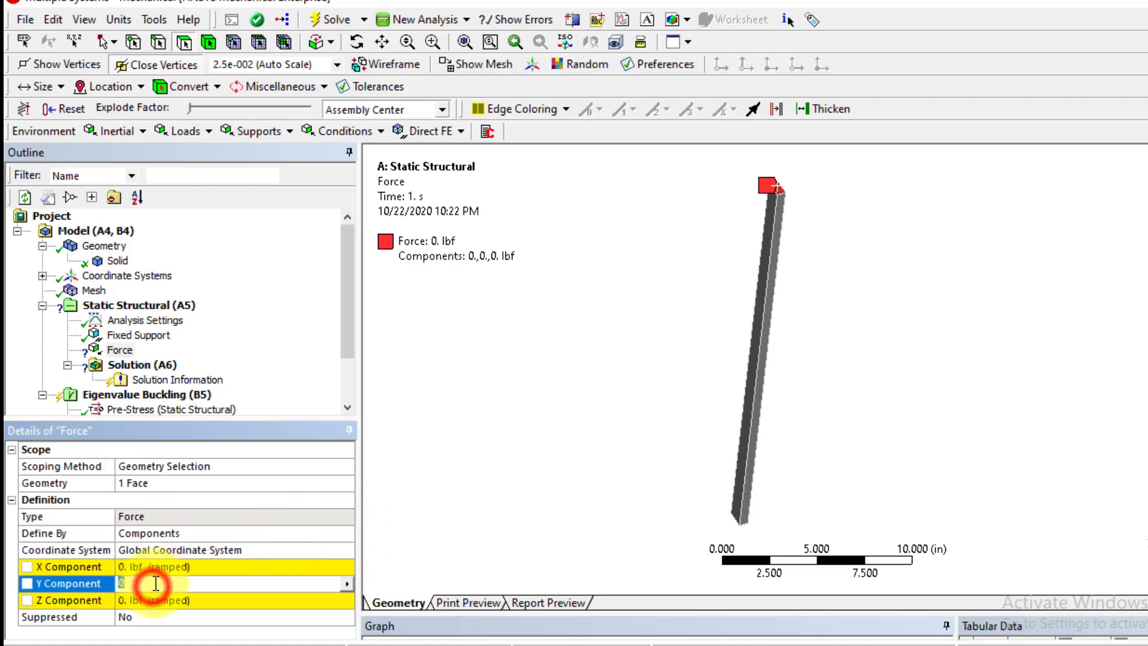
text(-1)
key(Return)
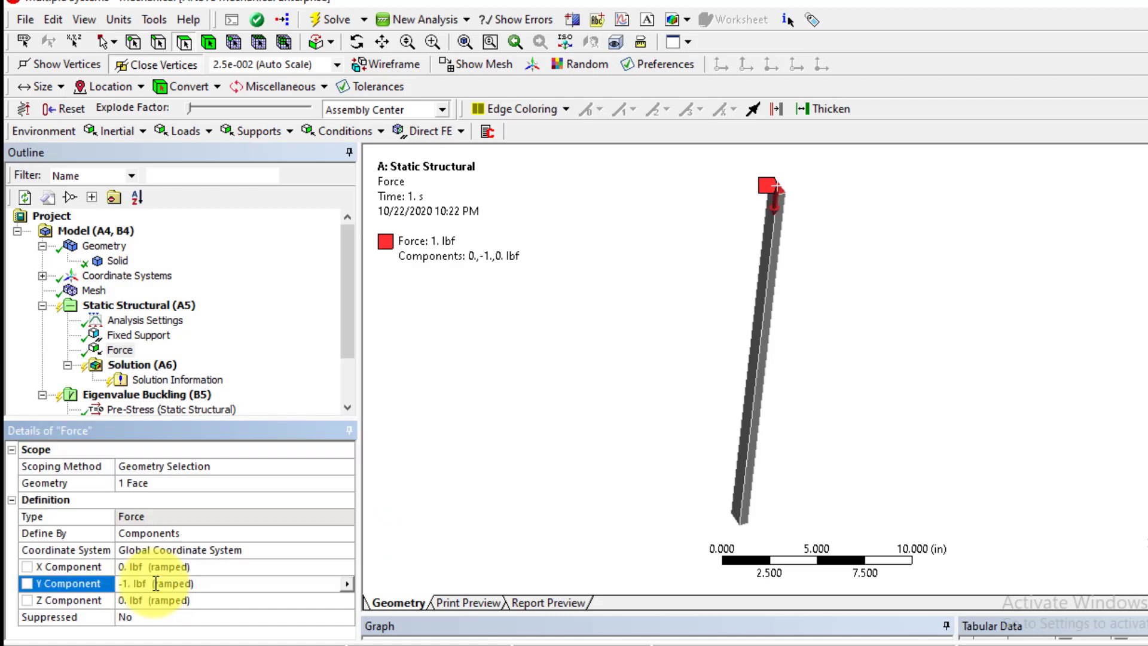
click(519, 443)
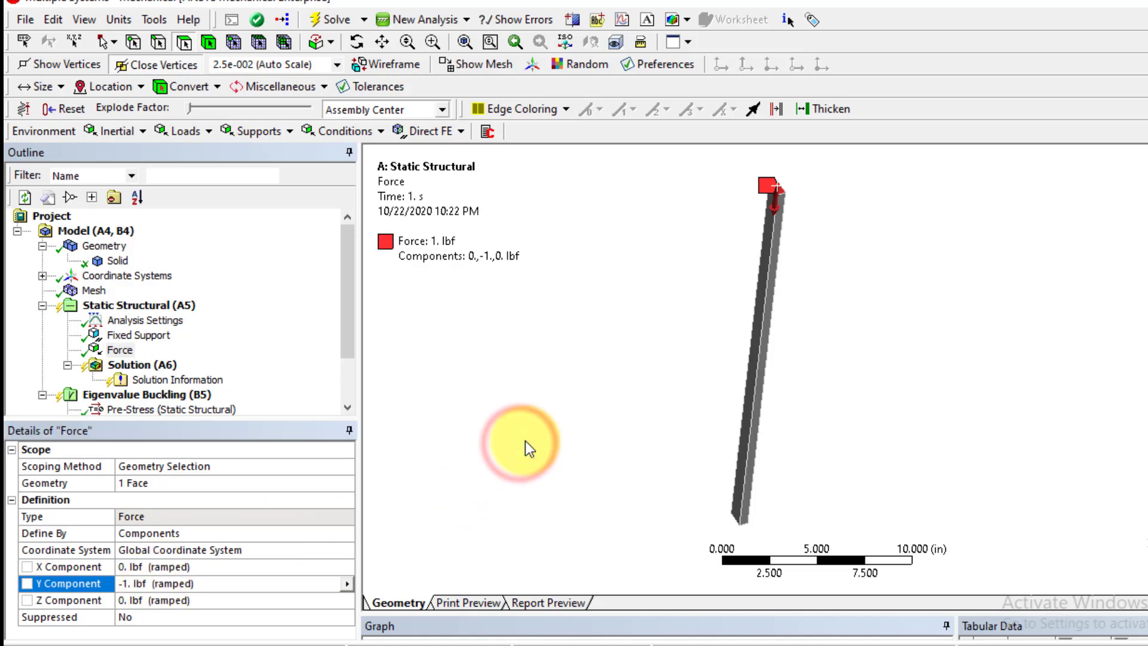
scroll(525, 440, down, 1)
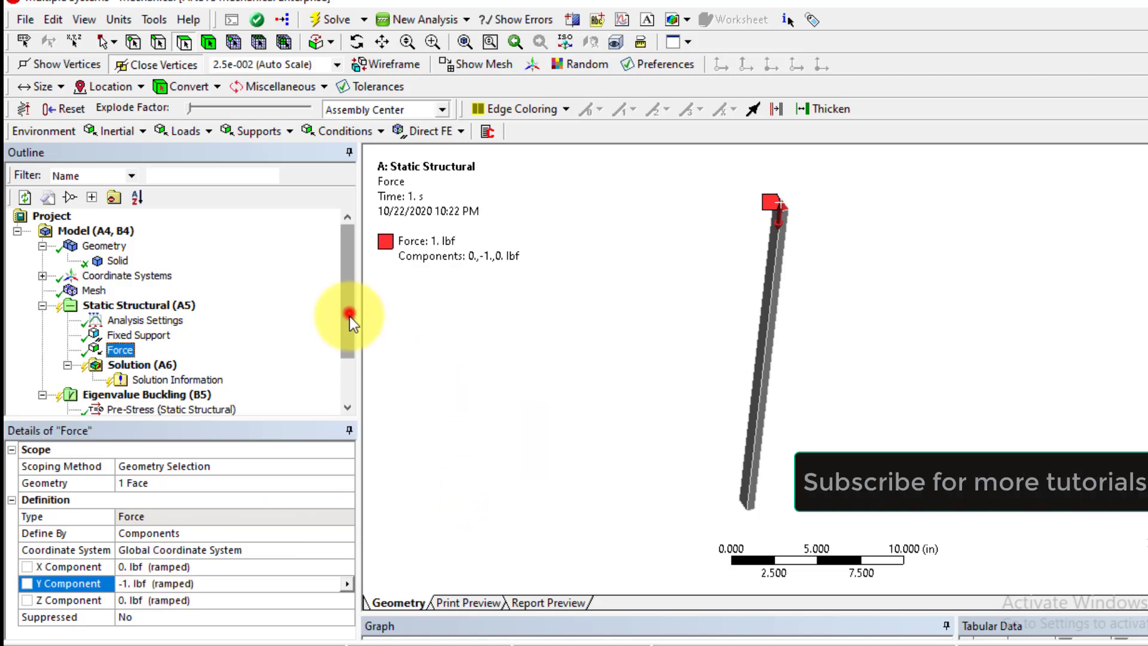
scroll(351, 326, down, 1)
click(143, 335)
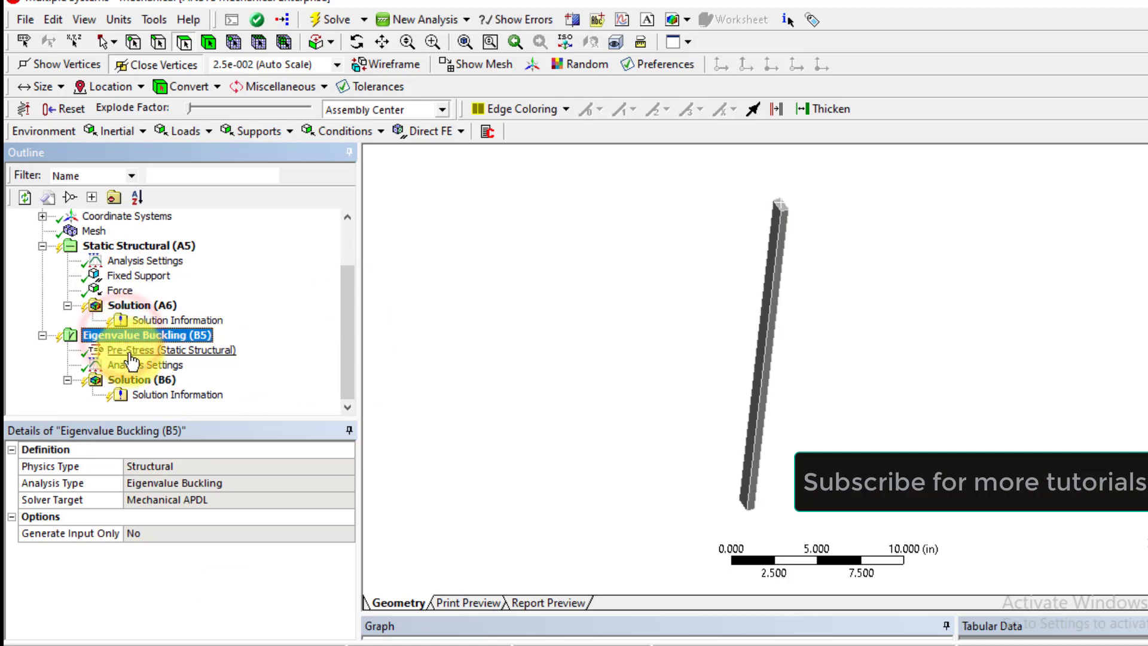
Confirm Max Modes to Find is 2 and solve the Static Structural analysis.
click(129, 366)
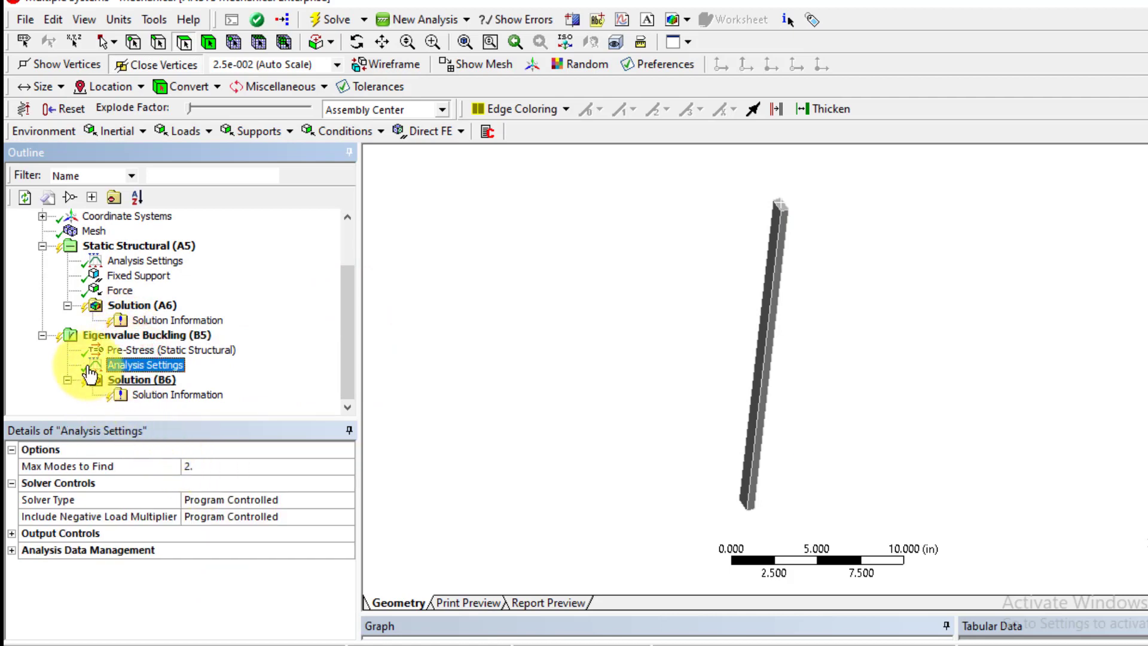
click(96, 246)
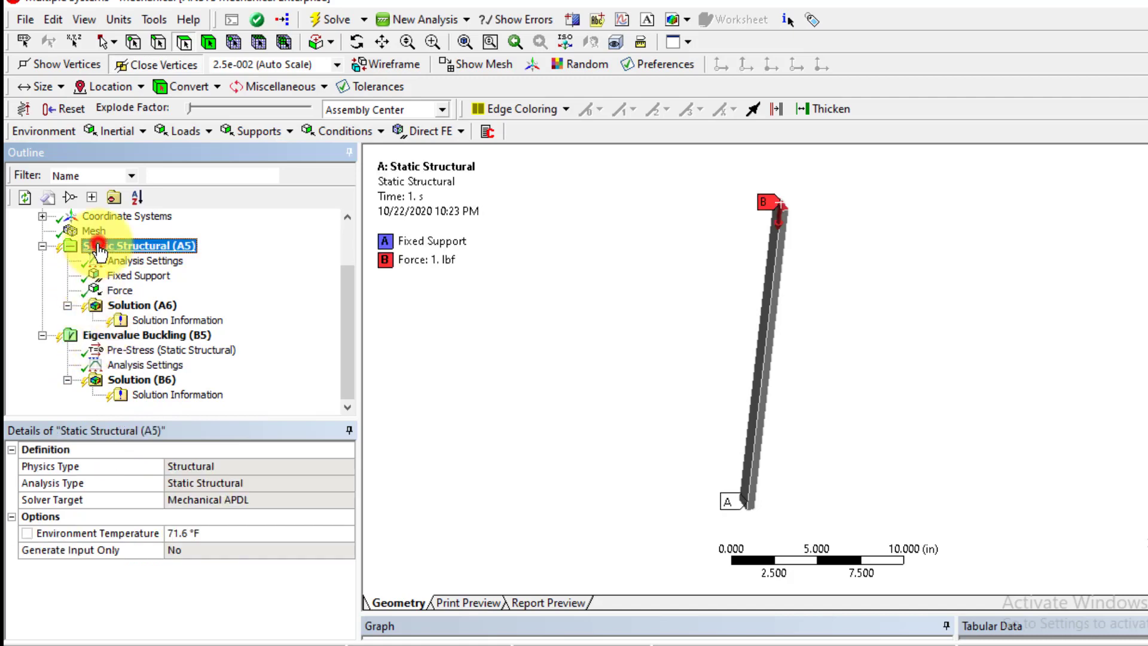
click(316, 21)
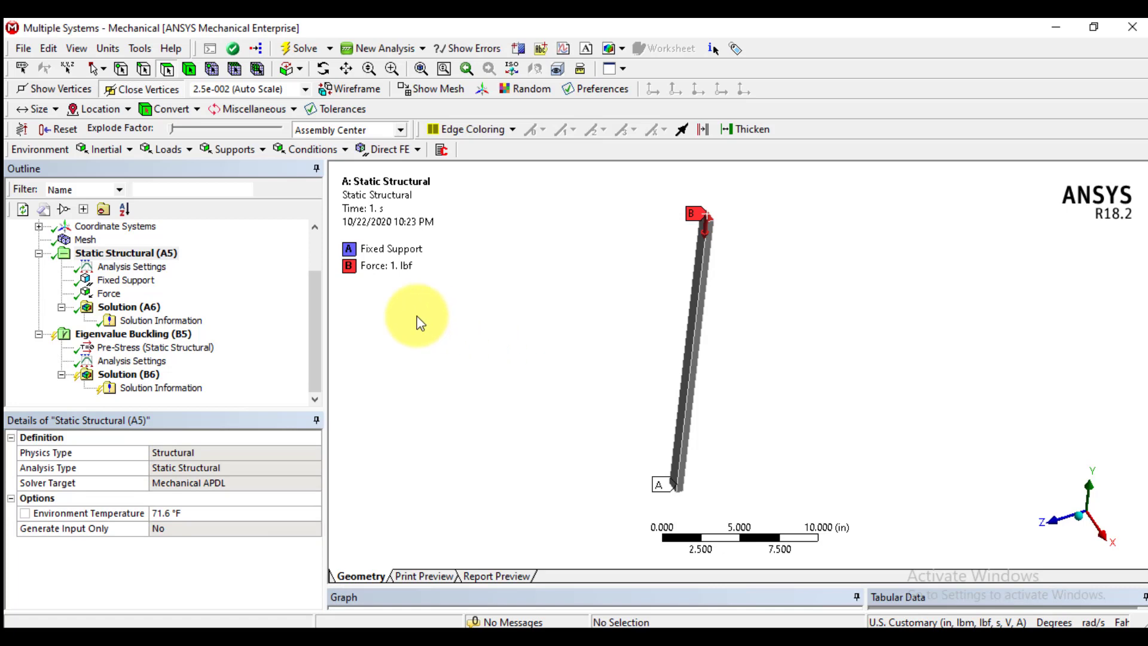
Solve the Eigenvalue Buckling analysis (B5).
click(84, 334)
right_click(112, 340)
click(151, 368)
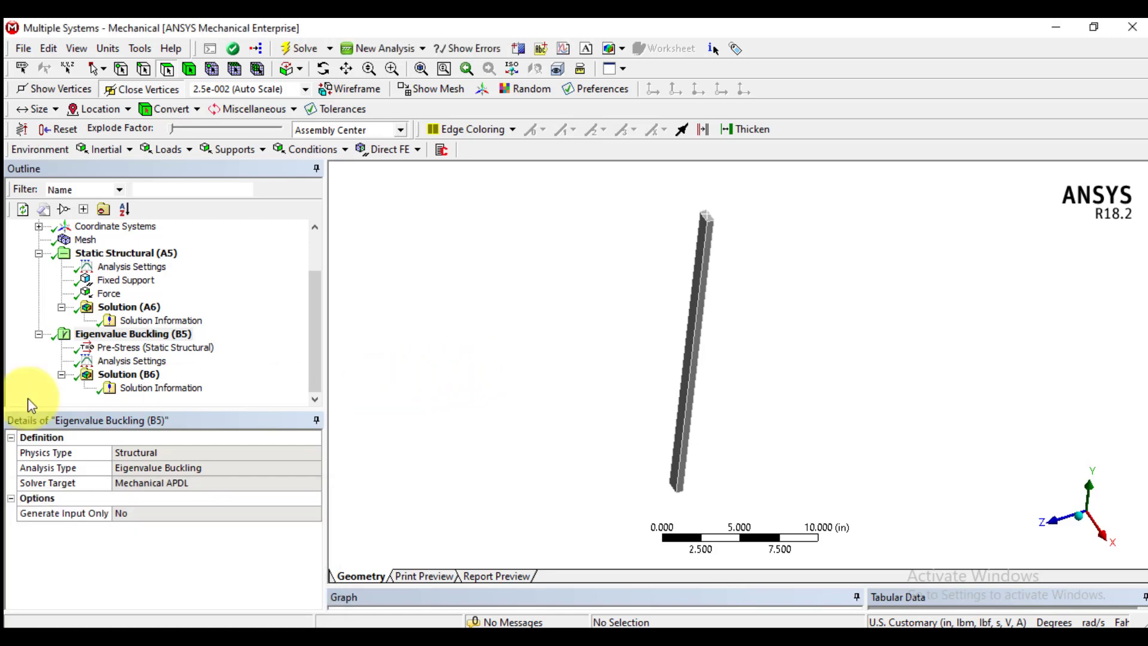
Display the buckling solution's load multiplier graph and table.
click(111, 375)
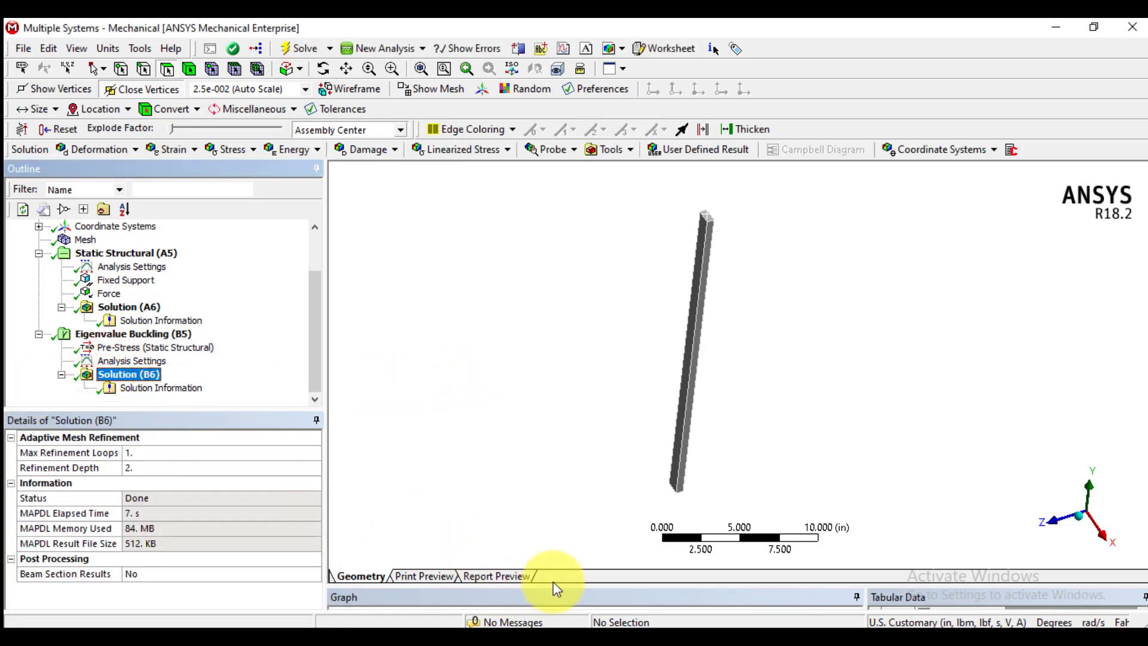
click(683, 593)
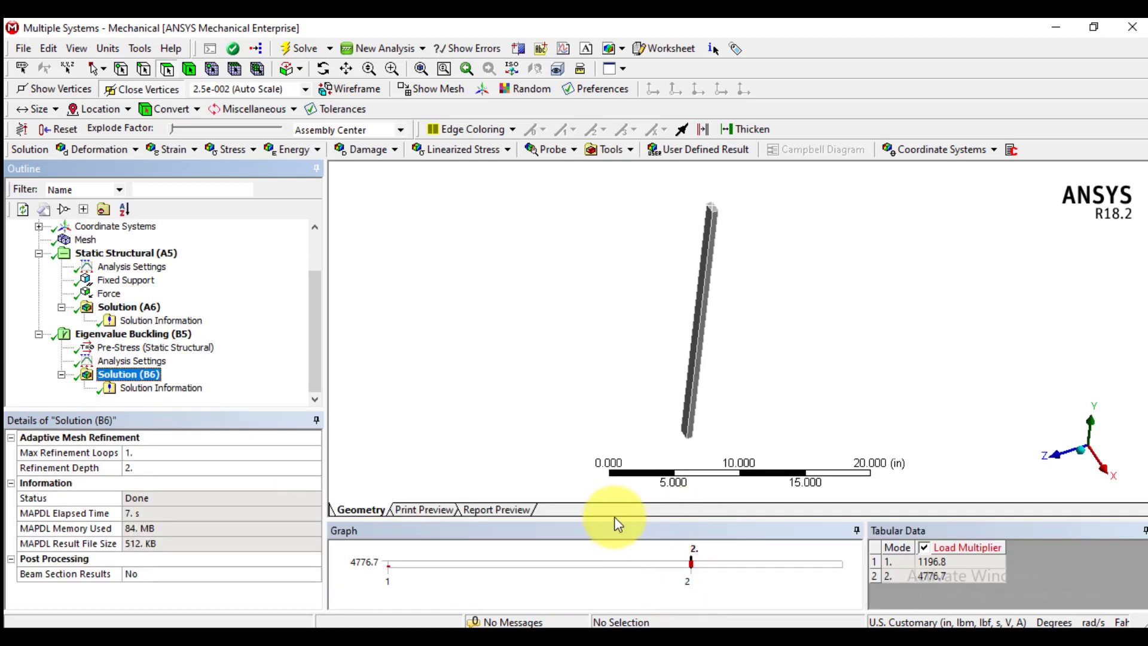
drag(623, 496, 623, 486)
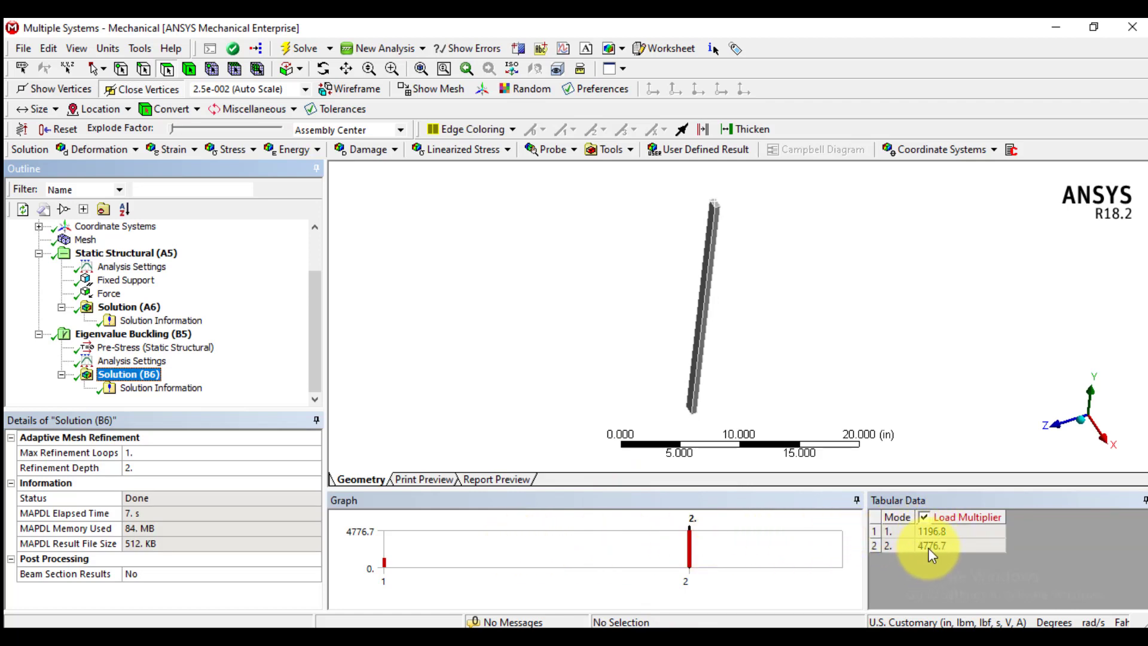
Create and solve Total Deformation mode shapes for both modes (1196.8 and 4776.7).
right_click(613, 556)
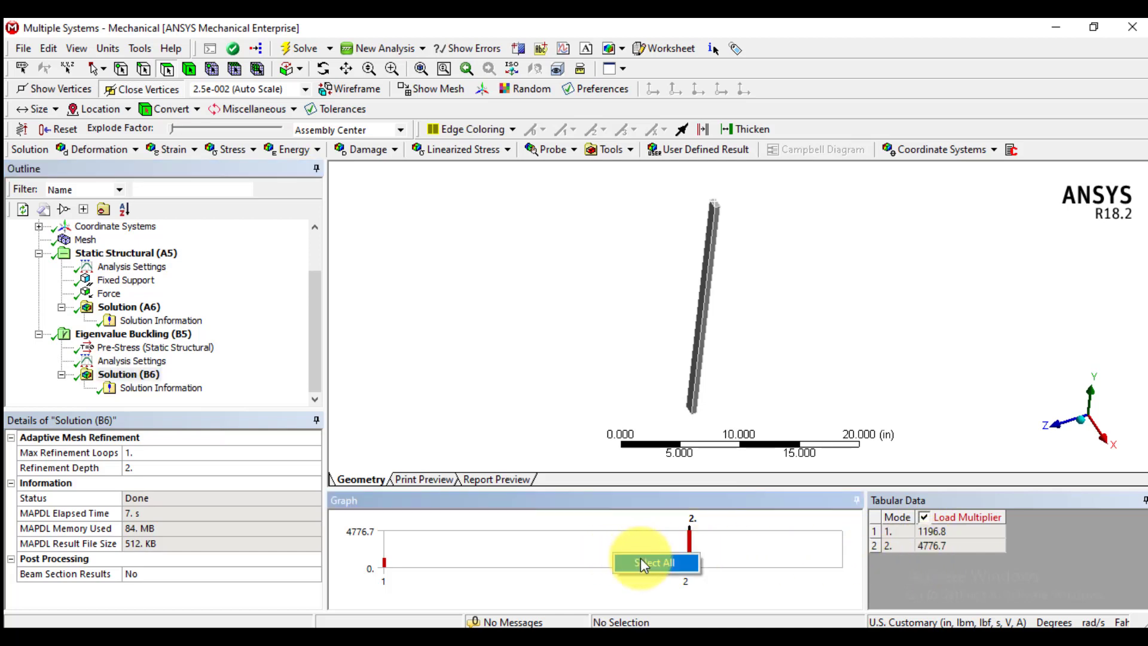
click(641, 562)
right_click(508, 546)
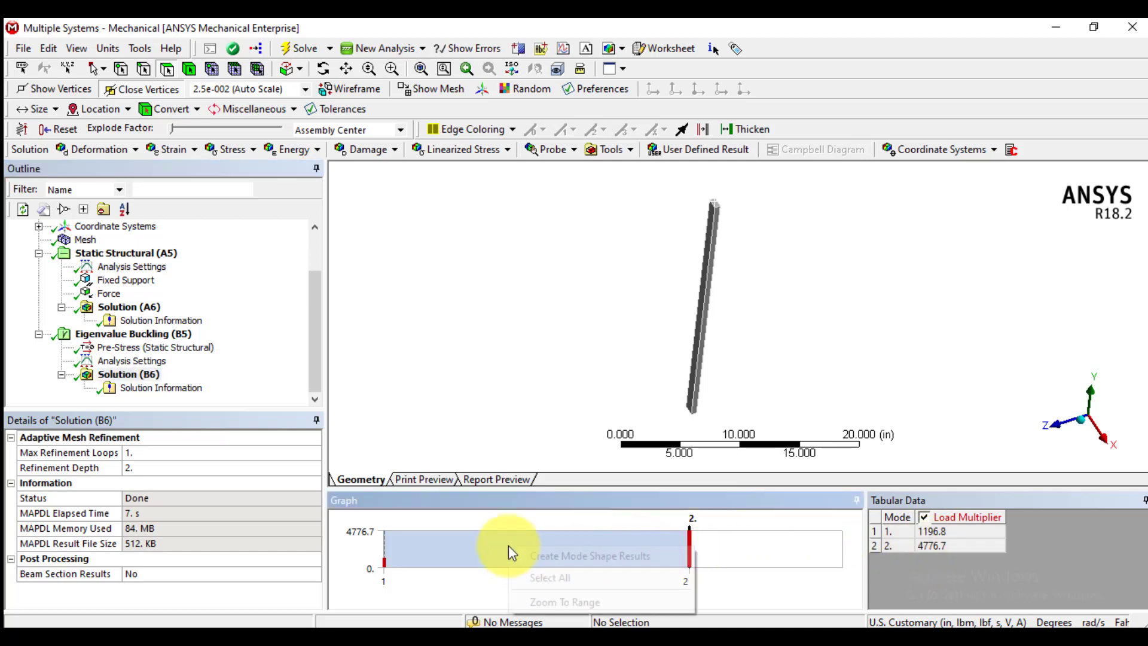
click(538, 557)
drag(312, 329, 315, 398)
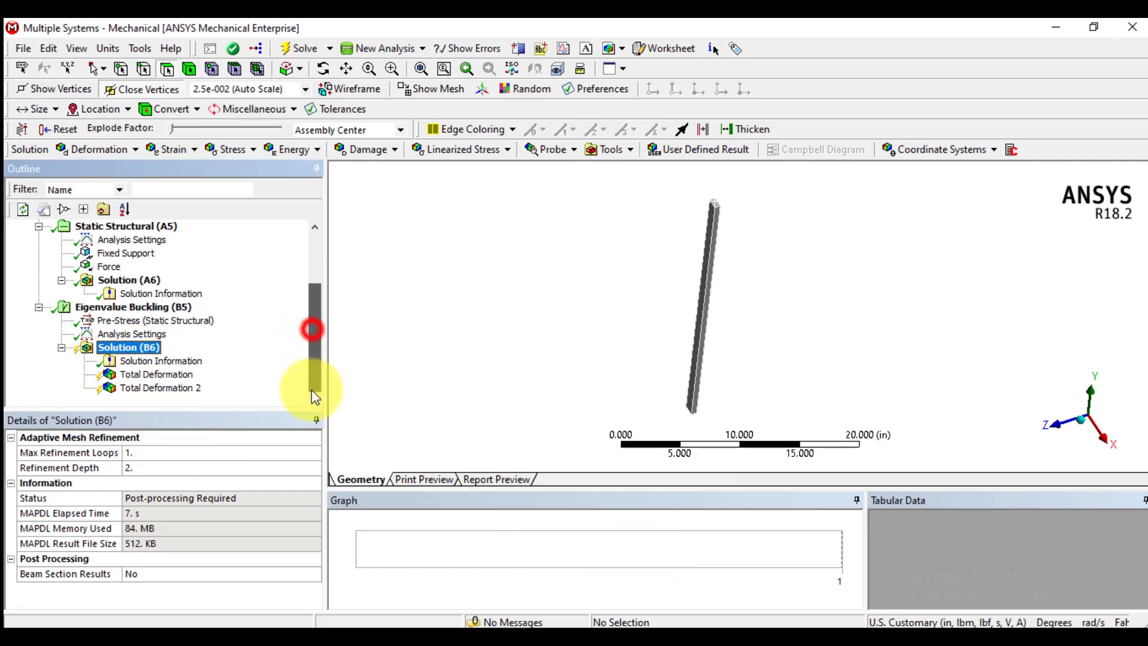
click(298, 47)
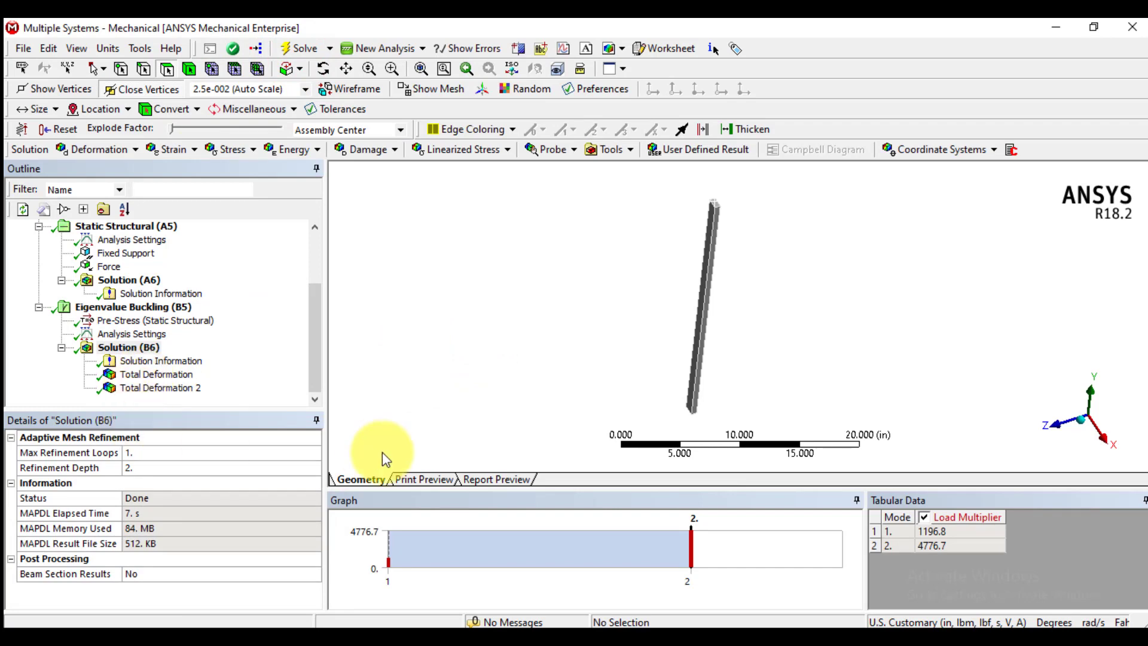
Show the first buckling mode (multiplier 1196.8) and view it from the front, top, an oblique angle and along X.
click(165, 375)
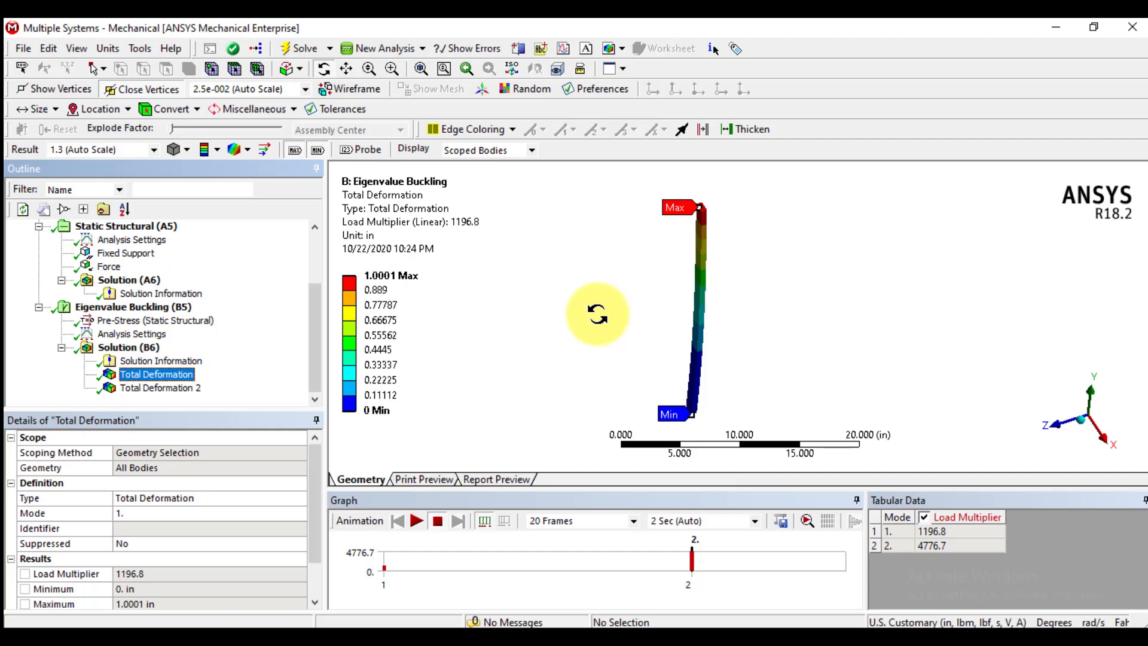
drag(583, 314, 577, 326)
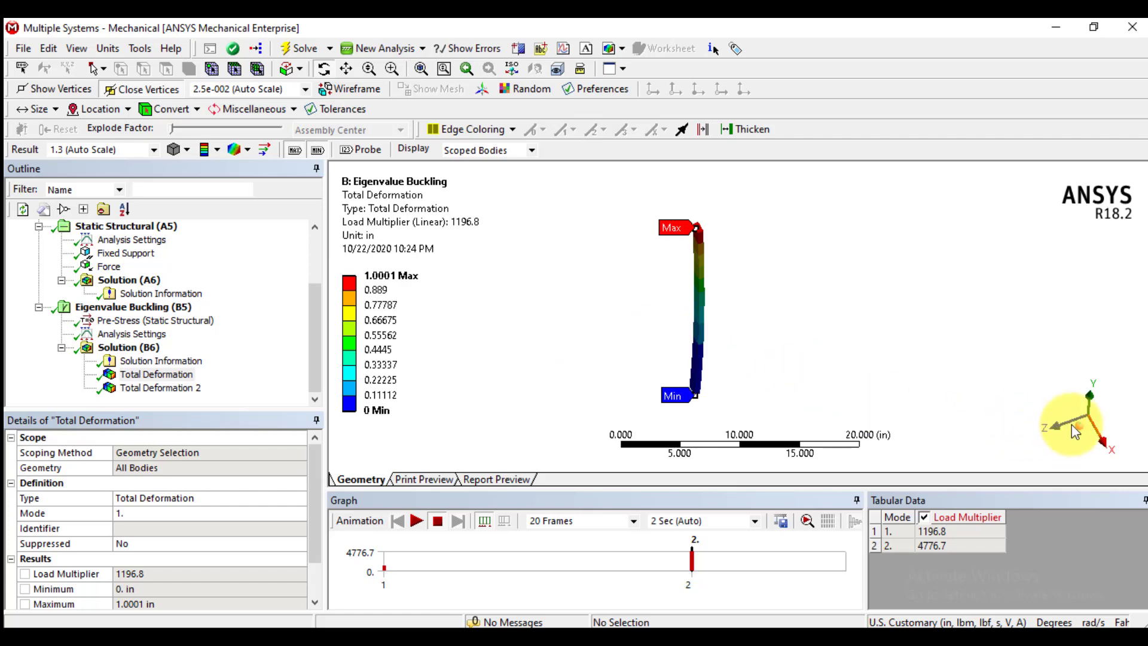
click(1053, 427)
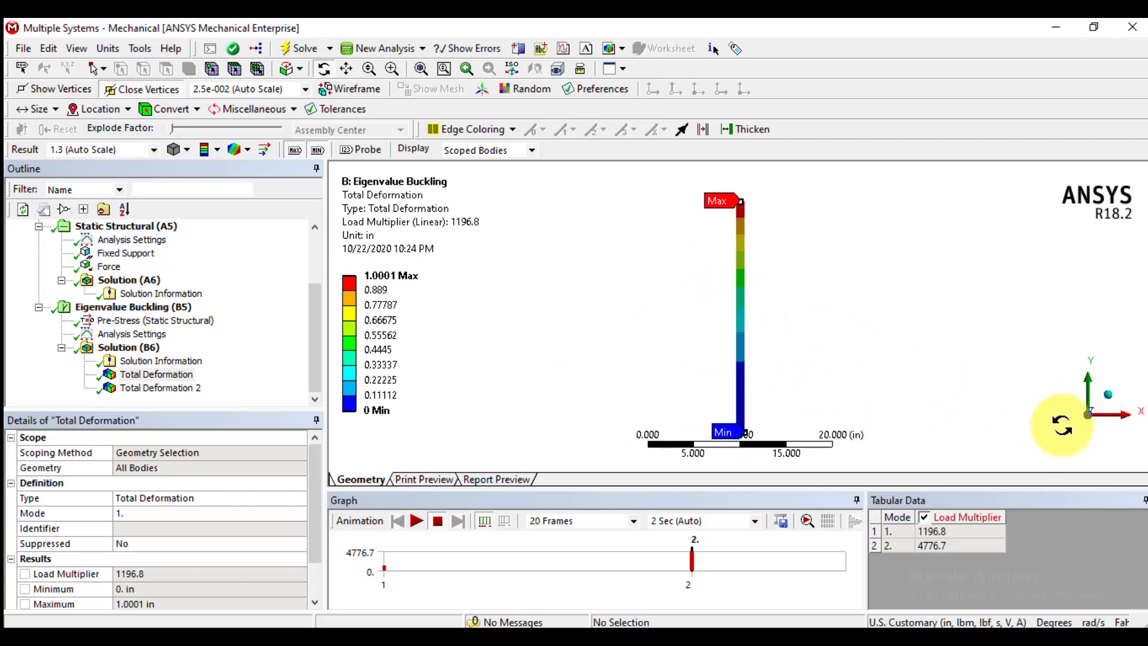
click(1088, 380)
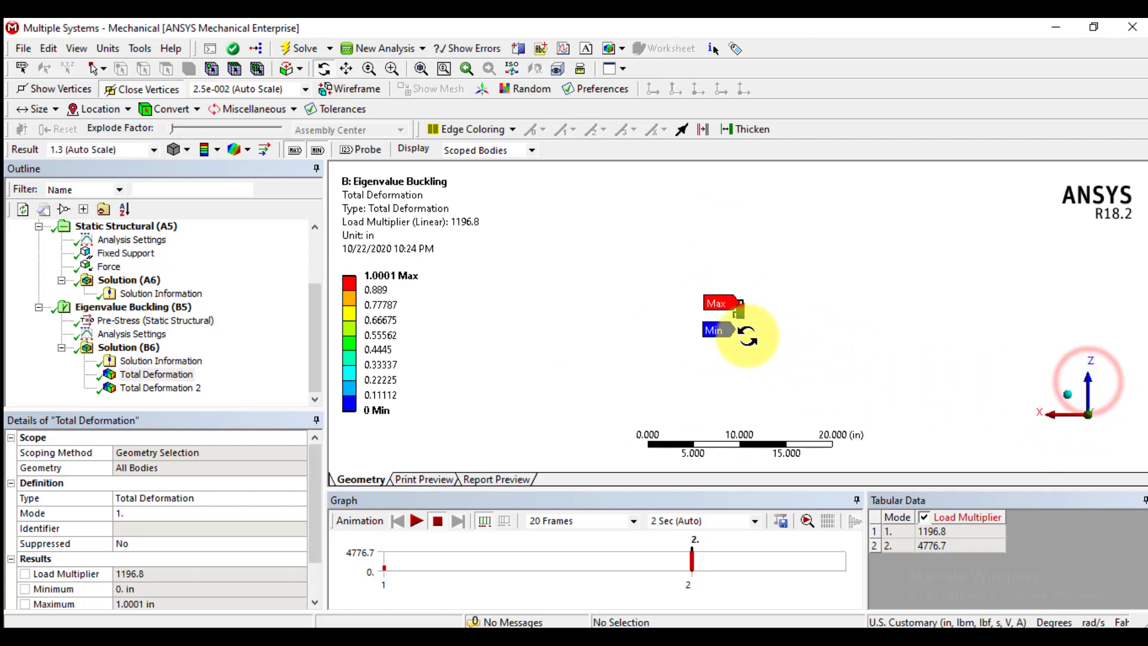
drag(748, 335, 861, 367)
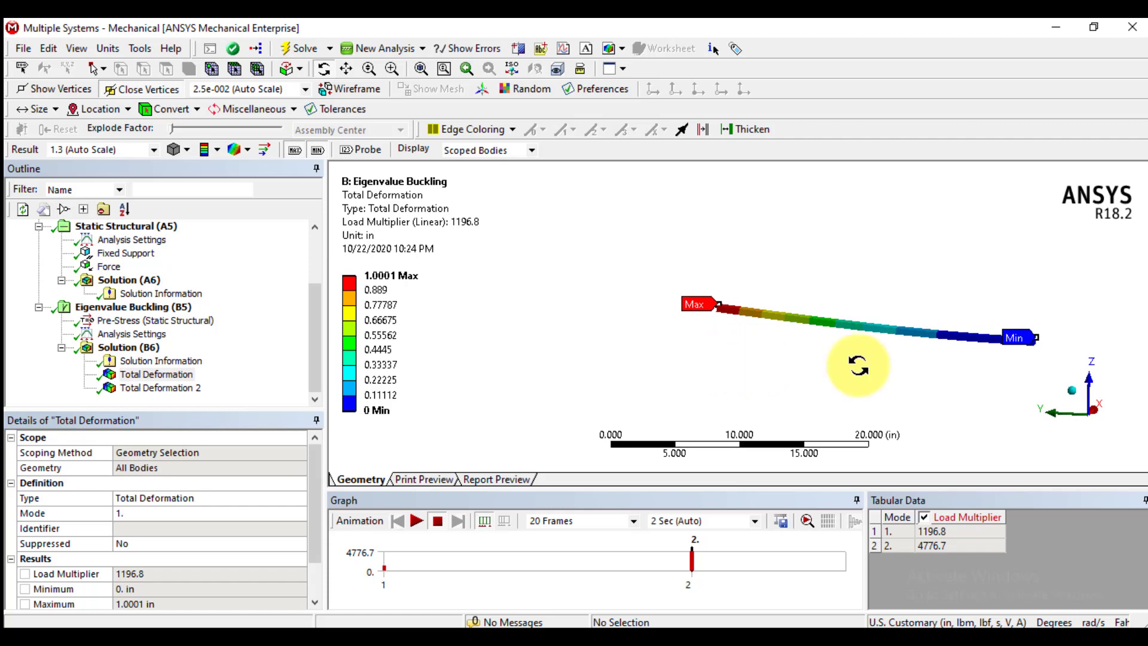
click(1104, 414)
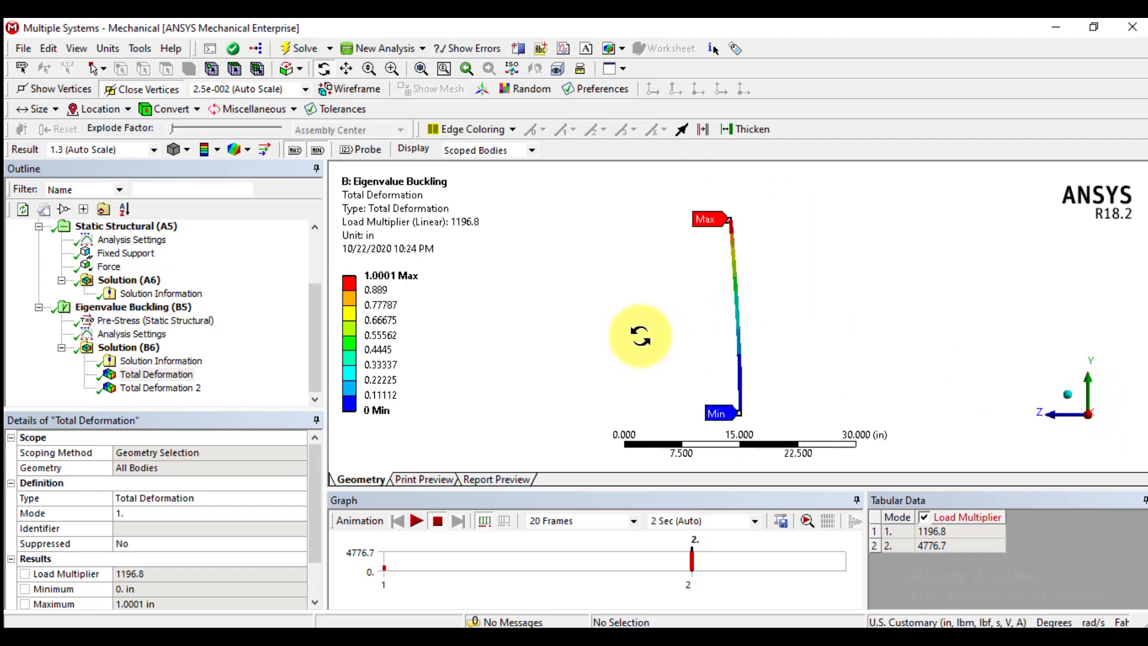
Animate the first mode shape with a 10 Sec animation duration.
click(757, 522)
click(676, 575)
click(417, 521)
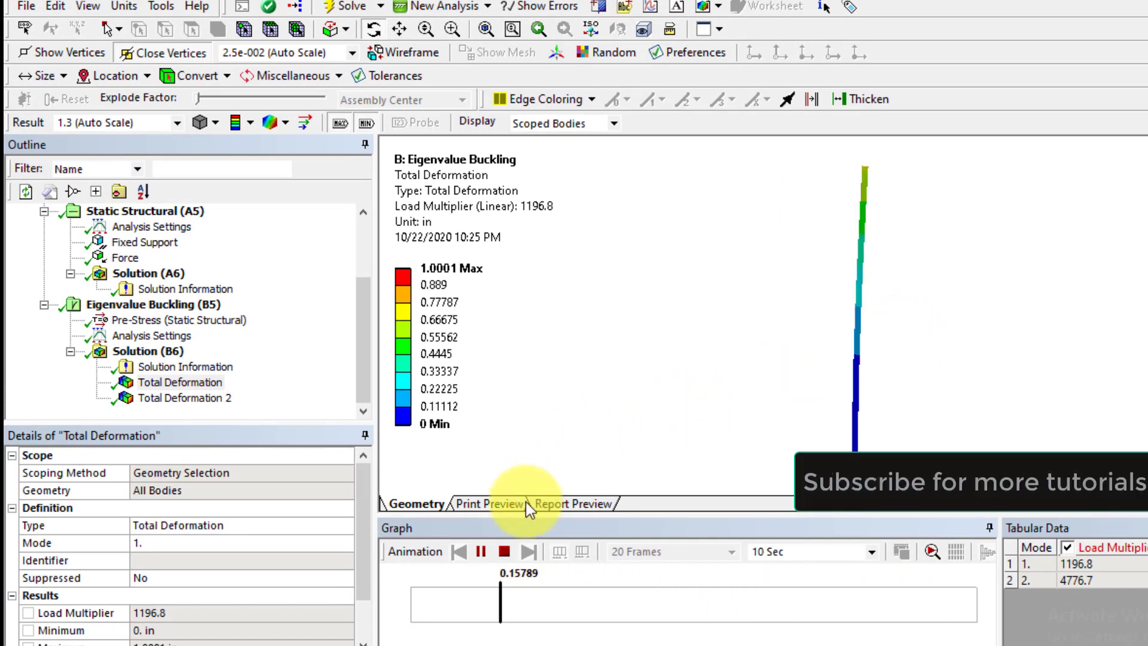
Stop the animation, show the second buckling mode and orbit it before snapping to the front view.
click(504, 556)
click(180, 398)
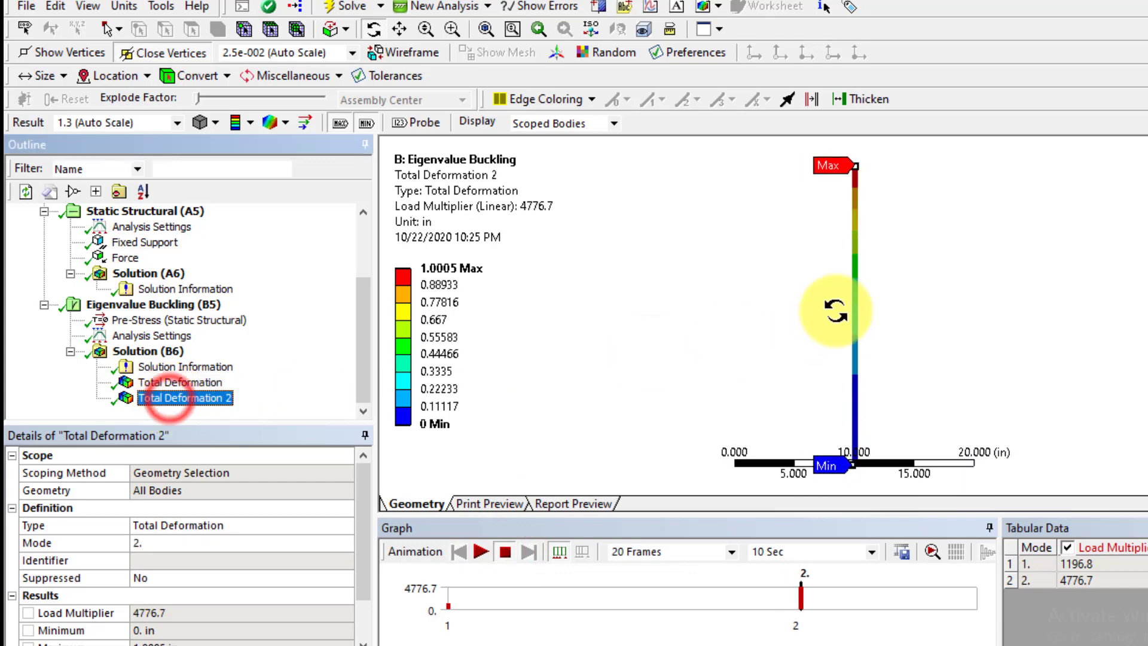
drag(809, 305, 536, 375)
drag(999, 371, 975, 376)
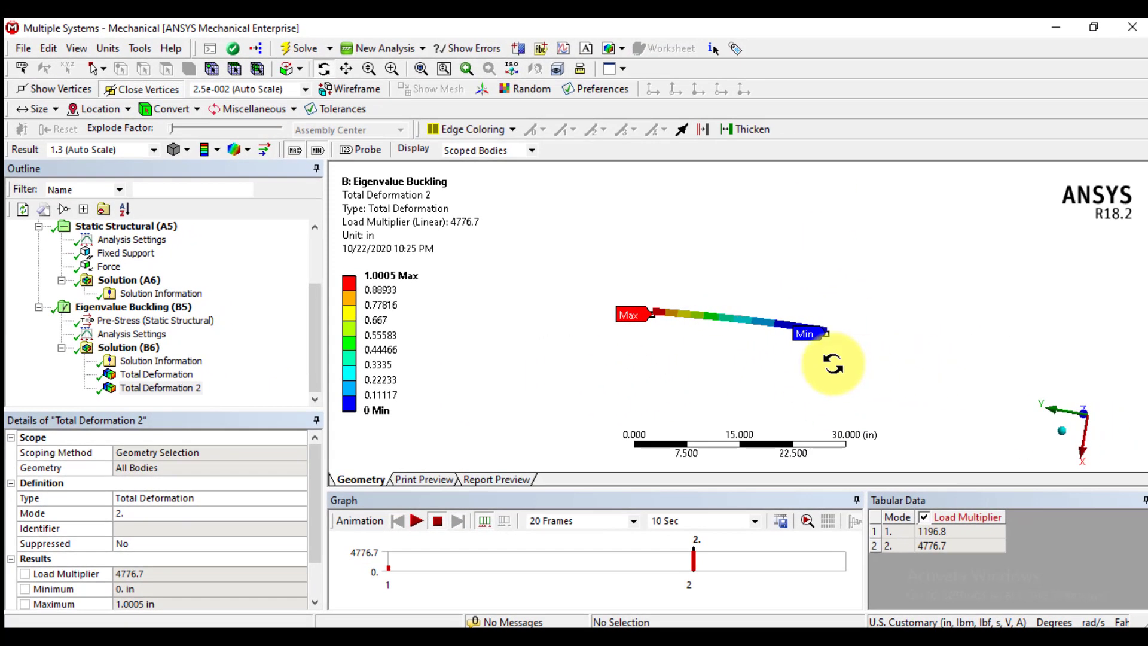
drag(832, 364, 795, 371)
click(1078, 419)
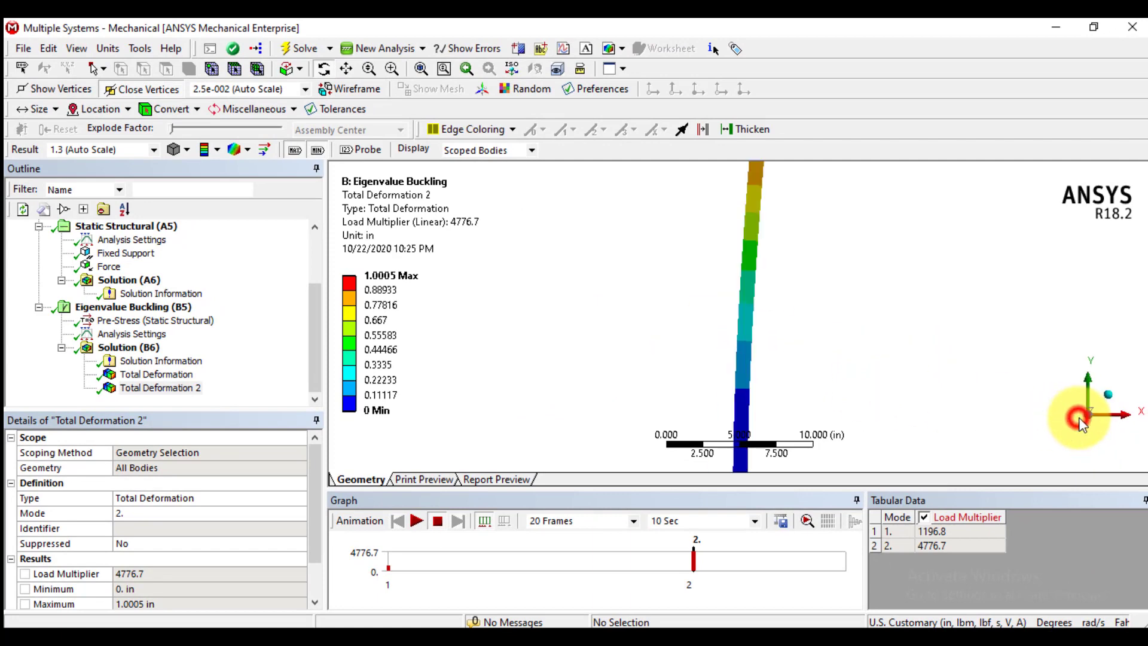
Animate the second mode briefly, then compare multipliers 1196.8 (Total Deformation) and 4776.7 (Total Deformation 2).
click(417, 520)
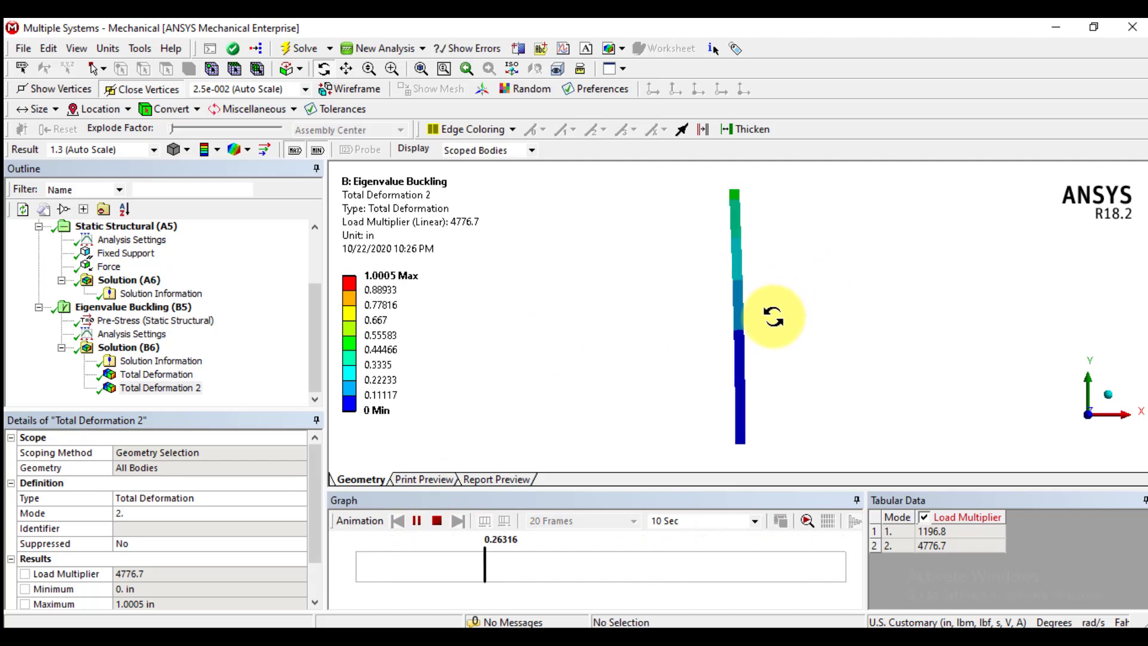
click(437, 521)
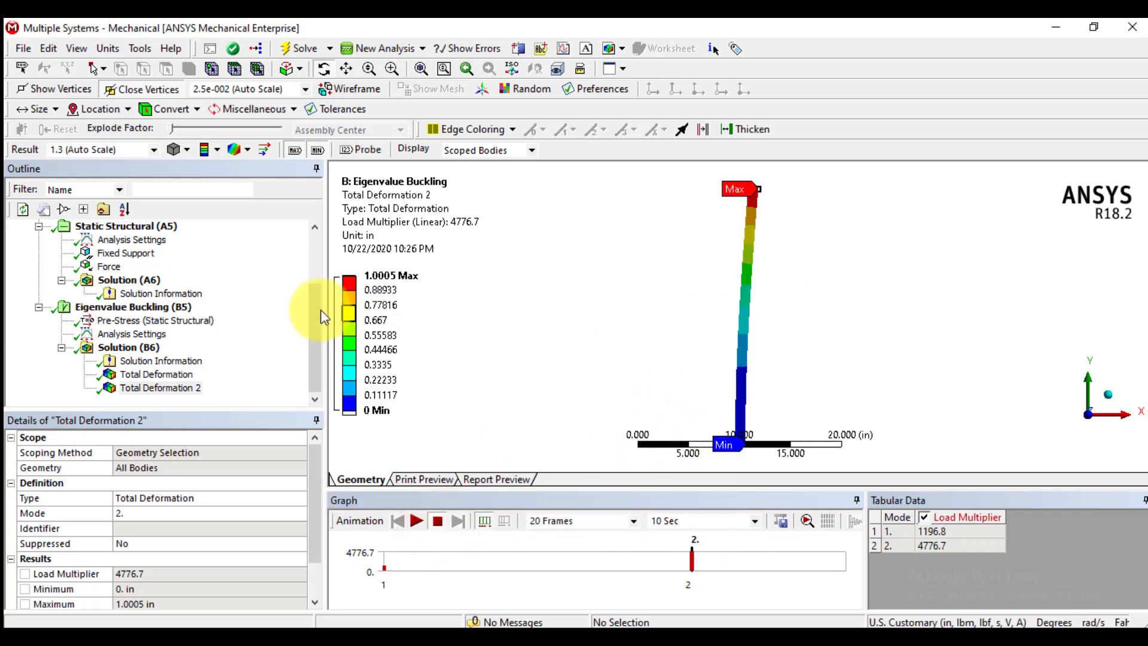
click(134, 374)
click(141, 388)
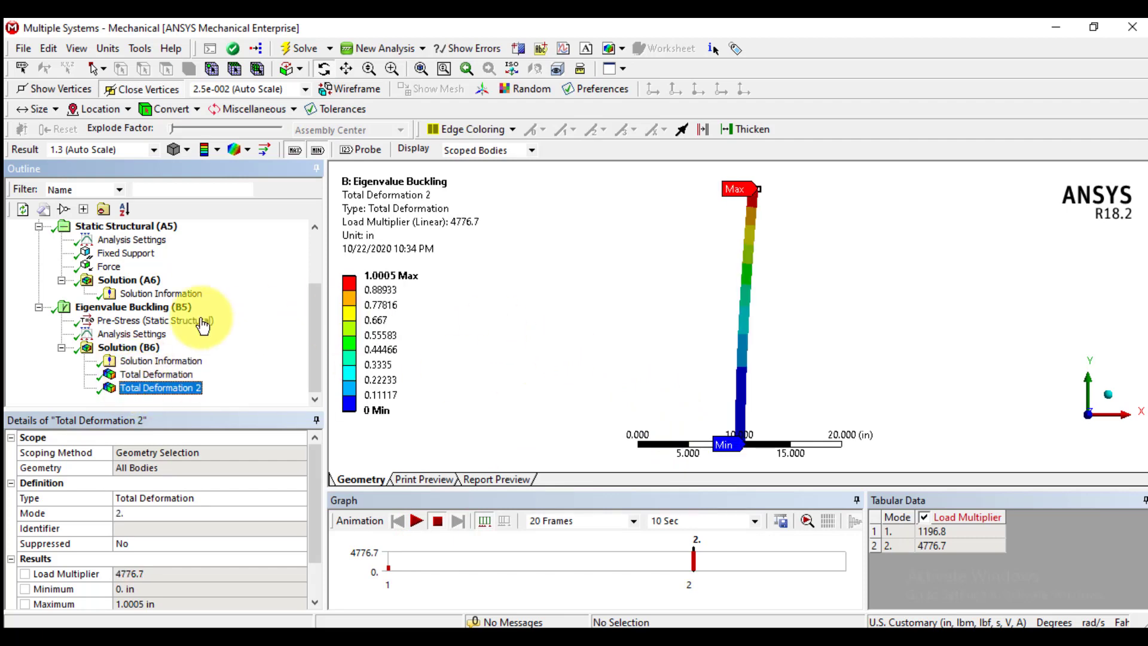
Set the Force's Y component to -2 lbf.
click(102, 268)
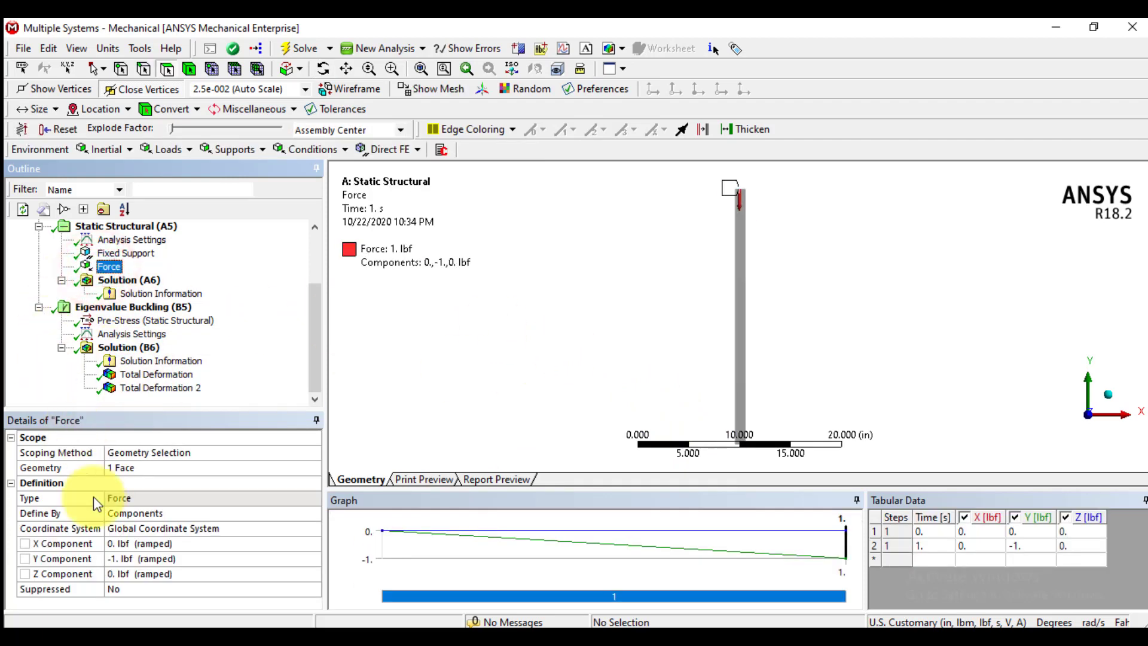
click(129, 558)
text(-2)
key(Return)
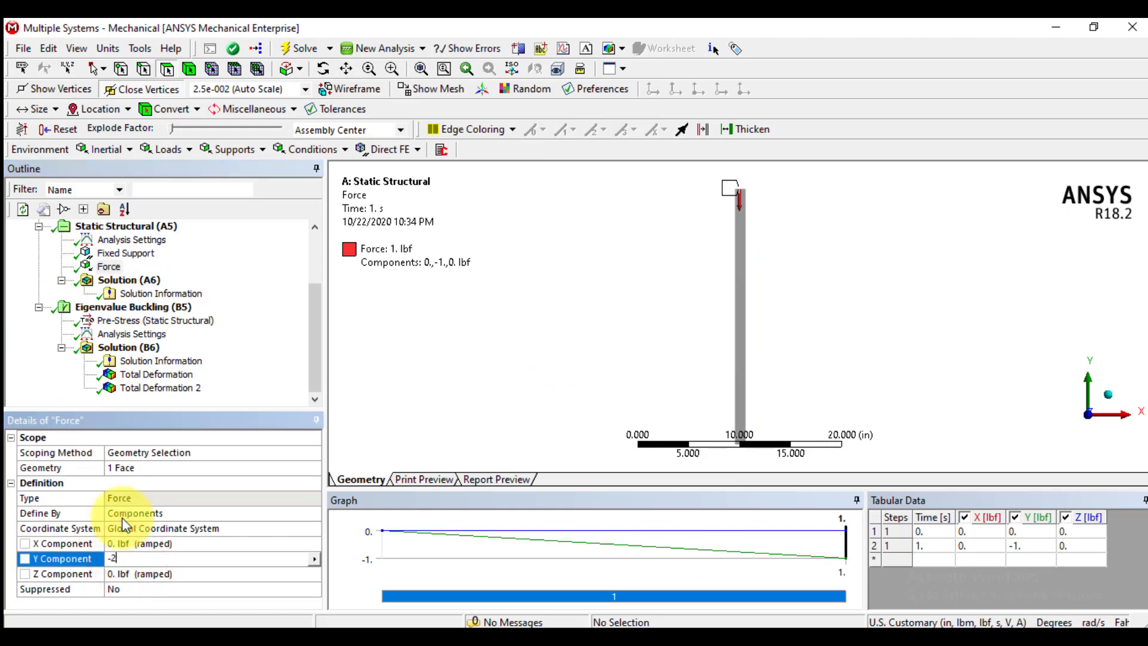
Re-solve the Eigenvalue Buckling analysis and show the first mode's new multiplier of 598.38.
click(300, 49)
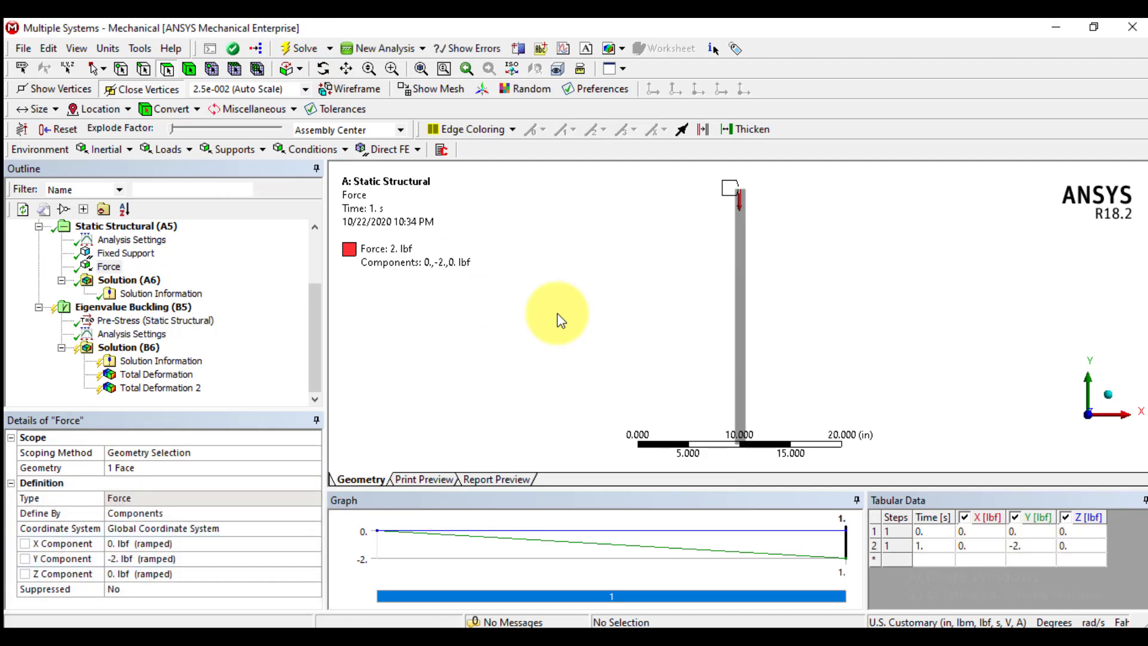
right_click(134, 306)
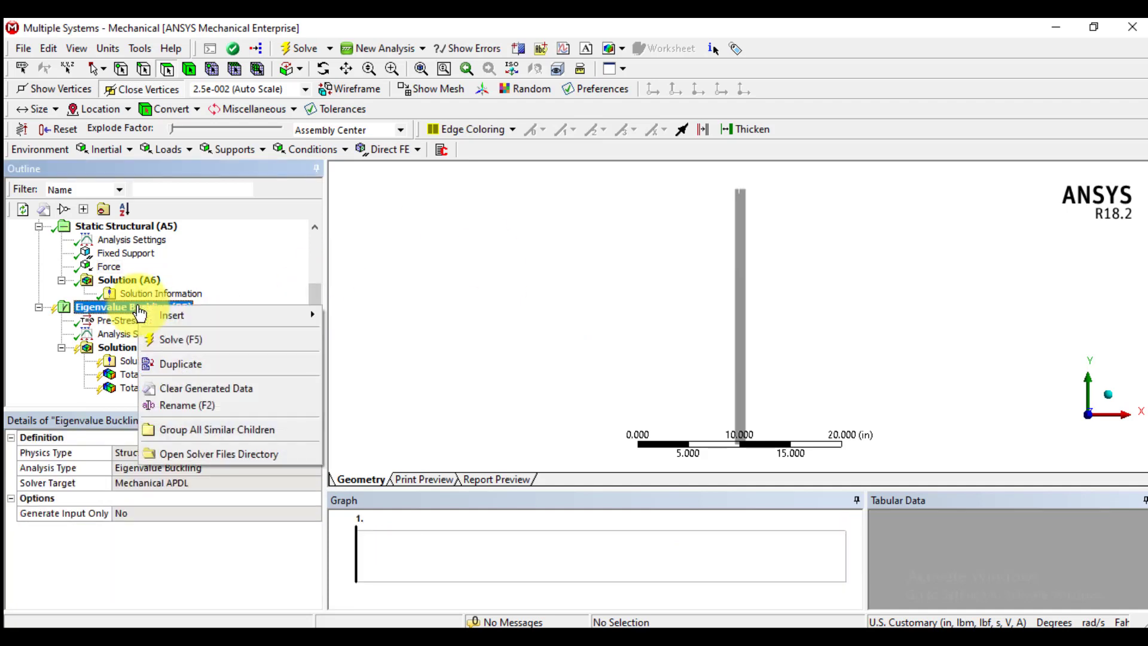
click(174, 341)
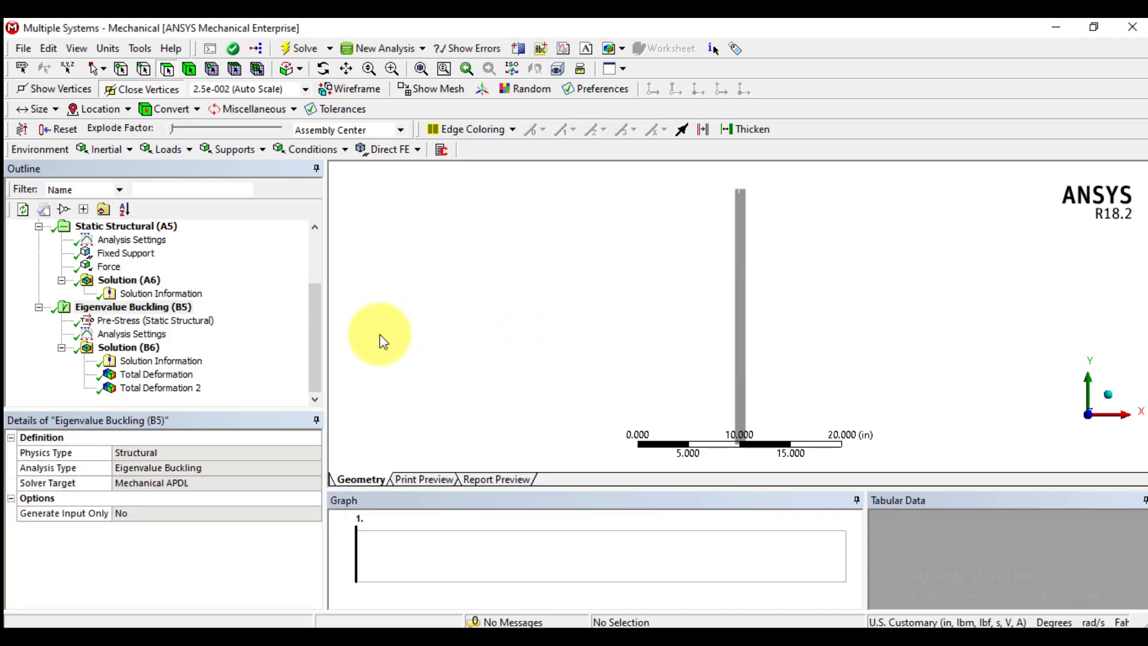
click(135, 378)
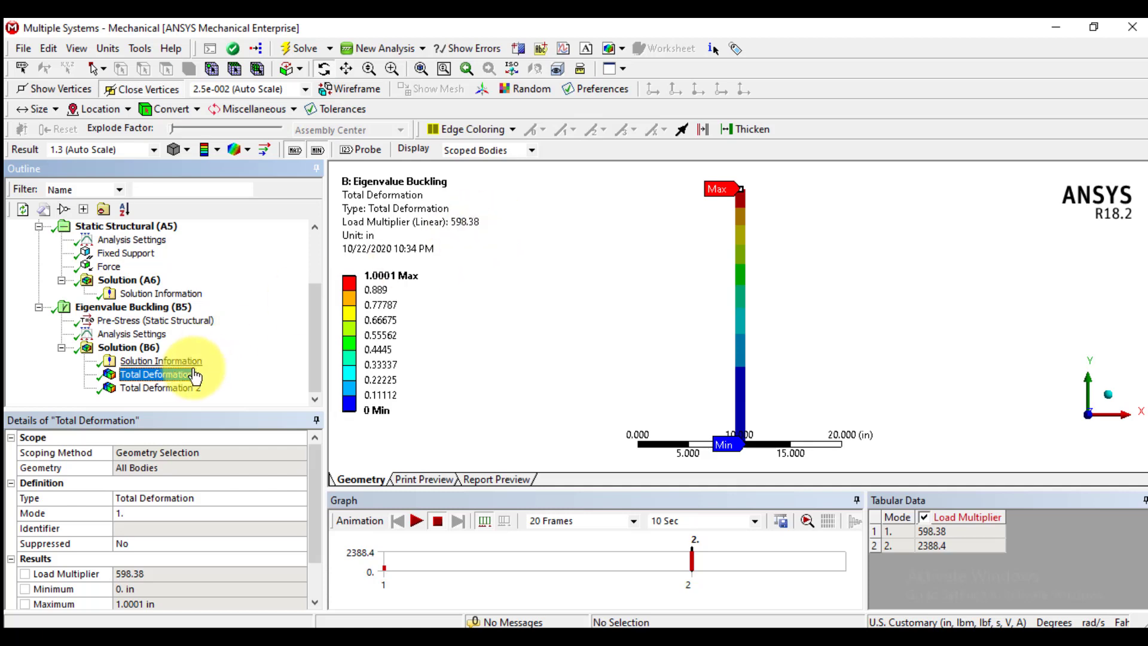
Animate the second mode's new result, then show the first mode viewed along the X axis.
click(168, 390)
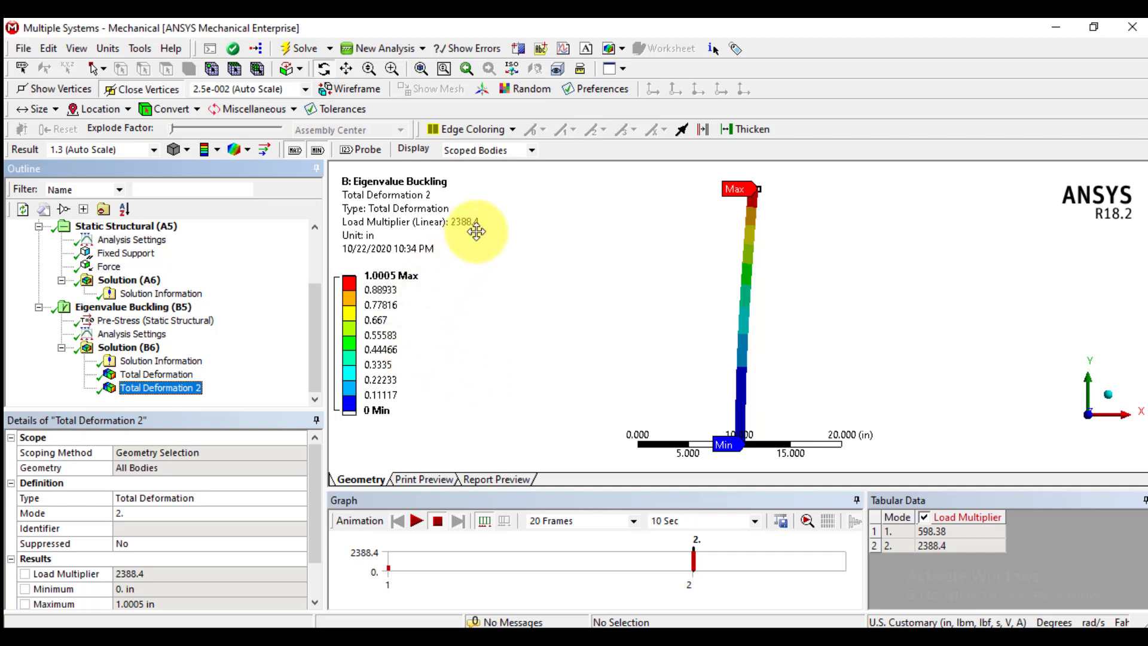
click(417, 521)
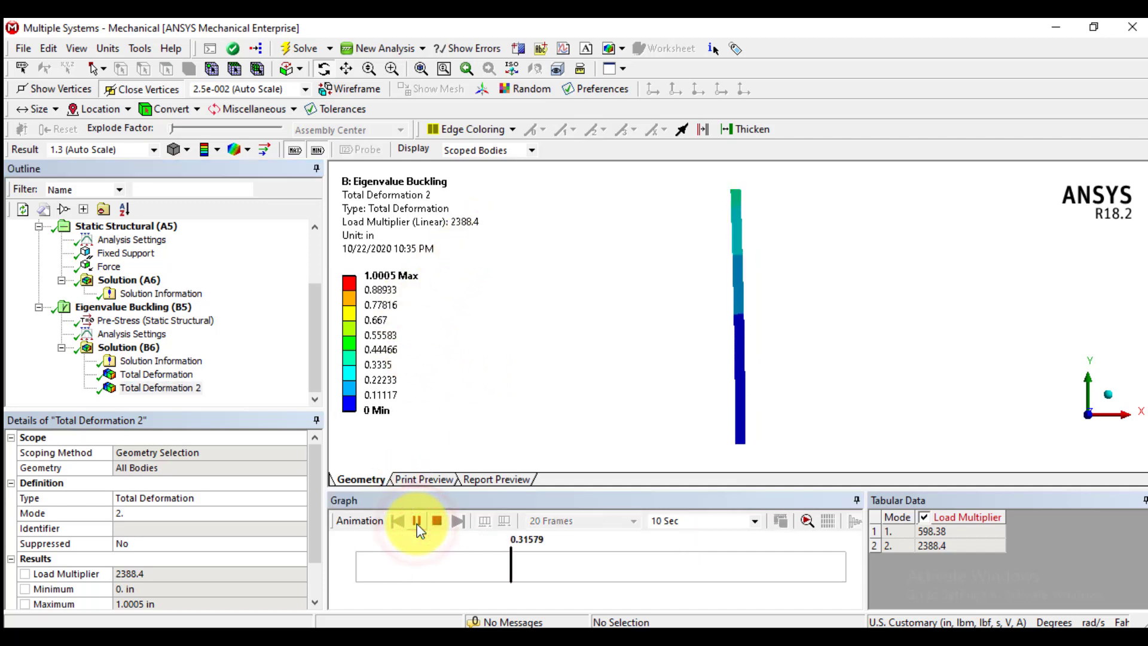
click(439, 519)
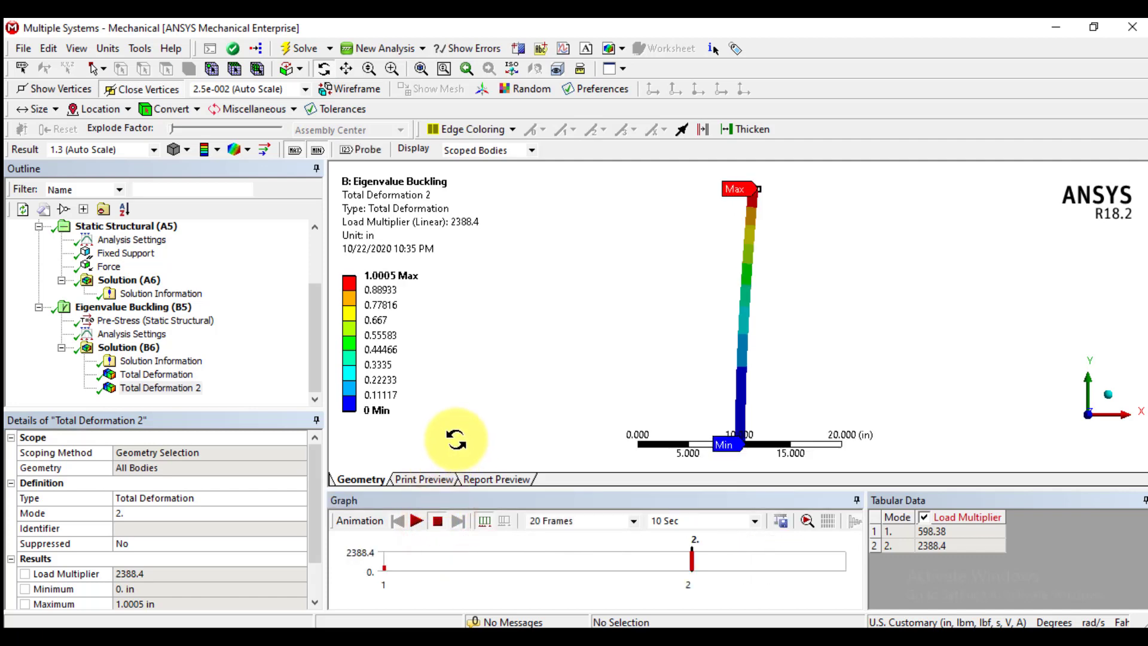
click(158, 374)
click(1117, 414)
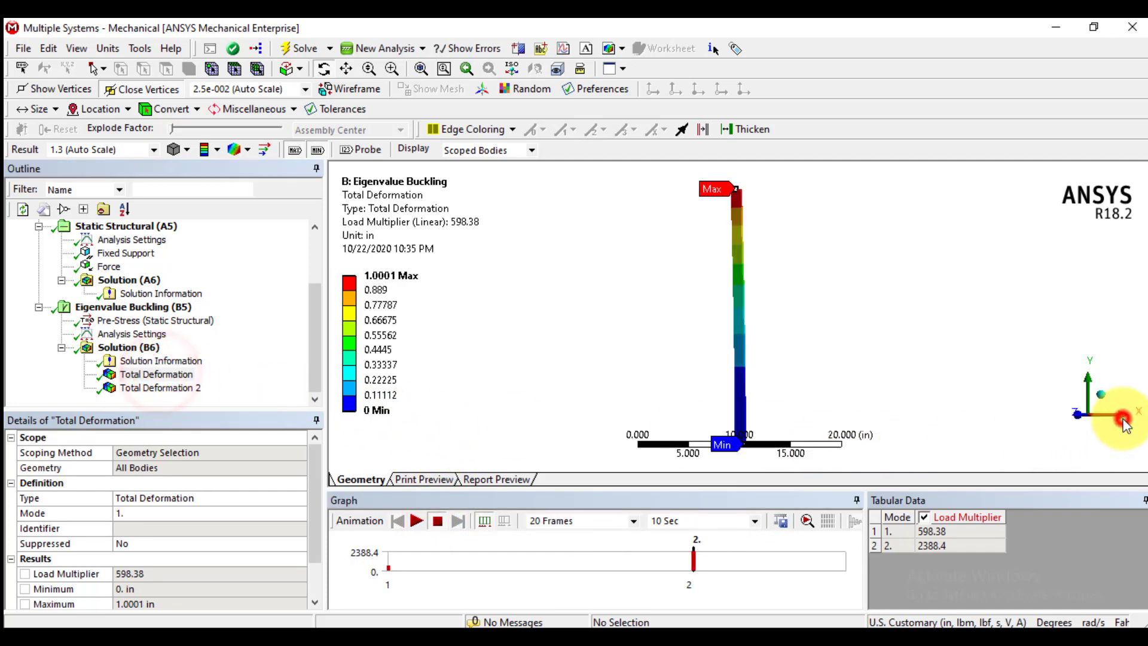
Animate the first mode, then set the Force's Y component to -30 lbf.
click(416, 522)
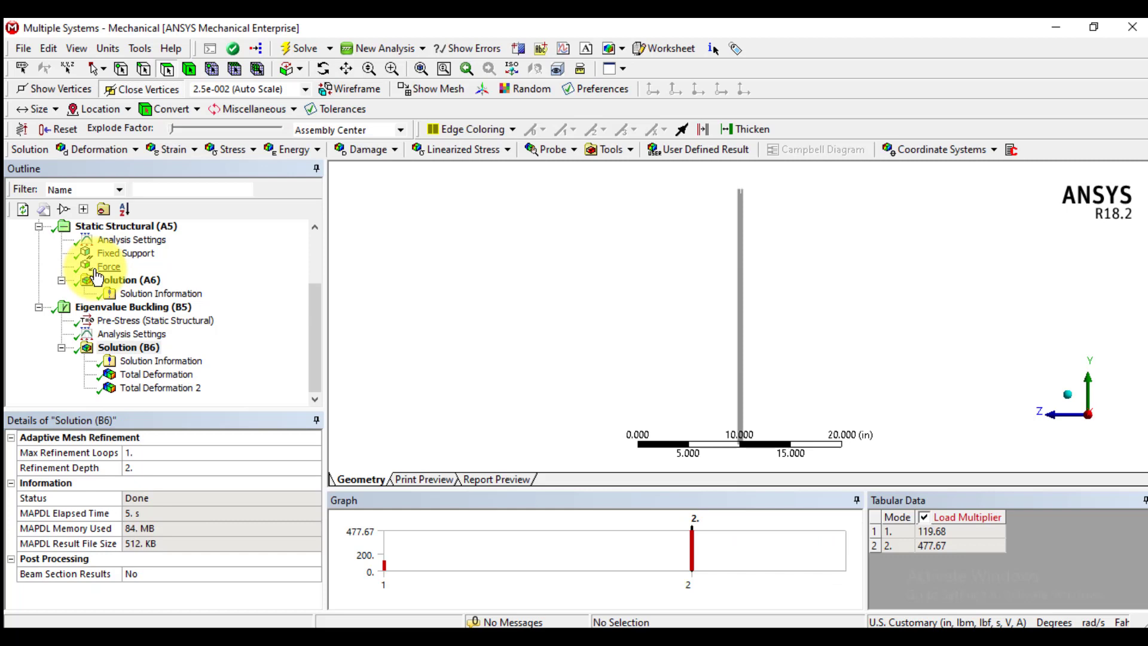
click(109, 267)
click(137, 561)
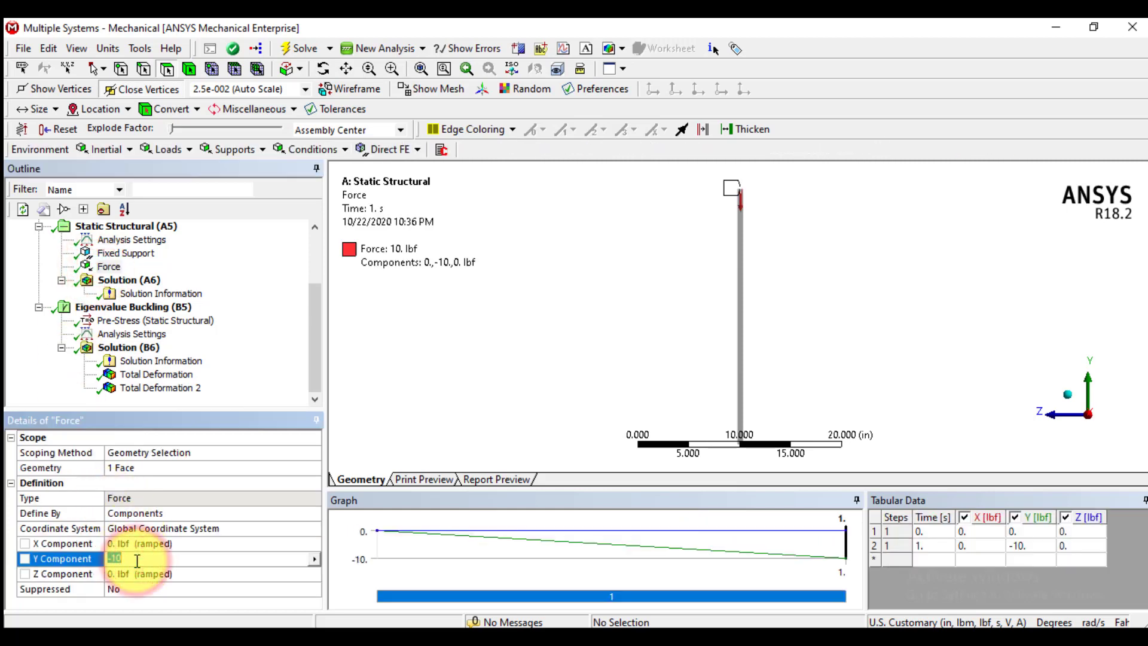
text(-30)
key(Return)
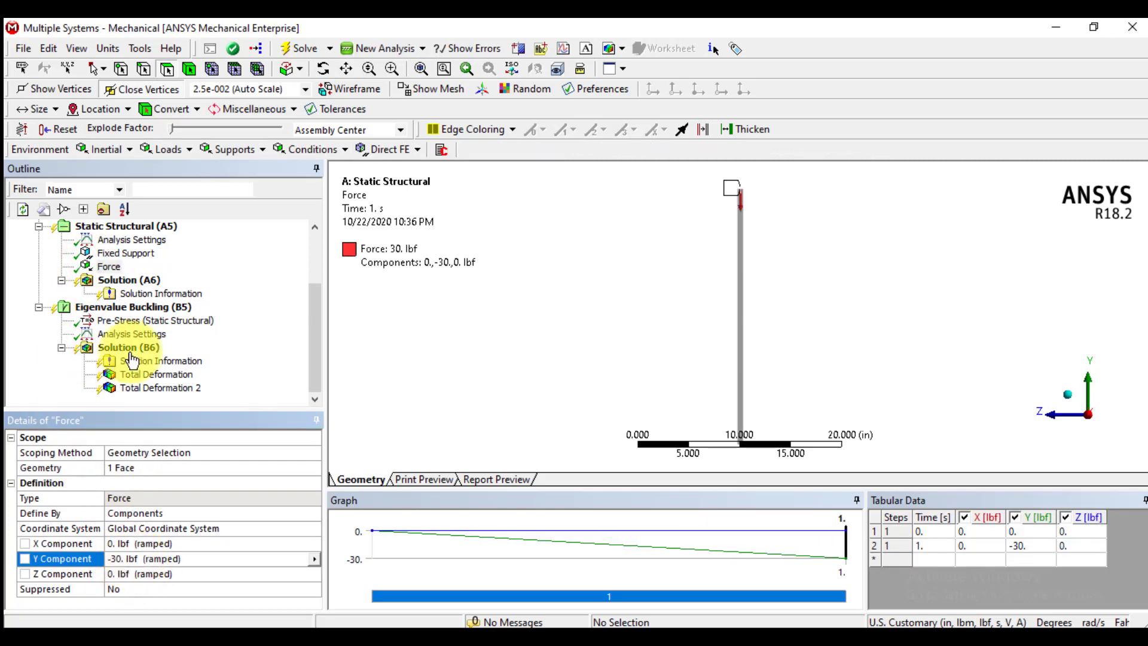
Re-solve the buckling solution for the 30 lbf load.
click(123, 360)
right_click(117, 344)
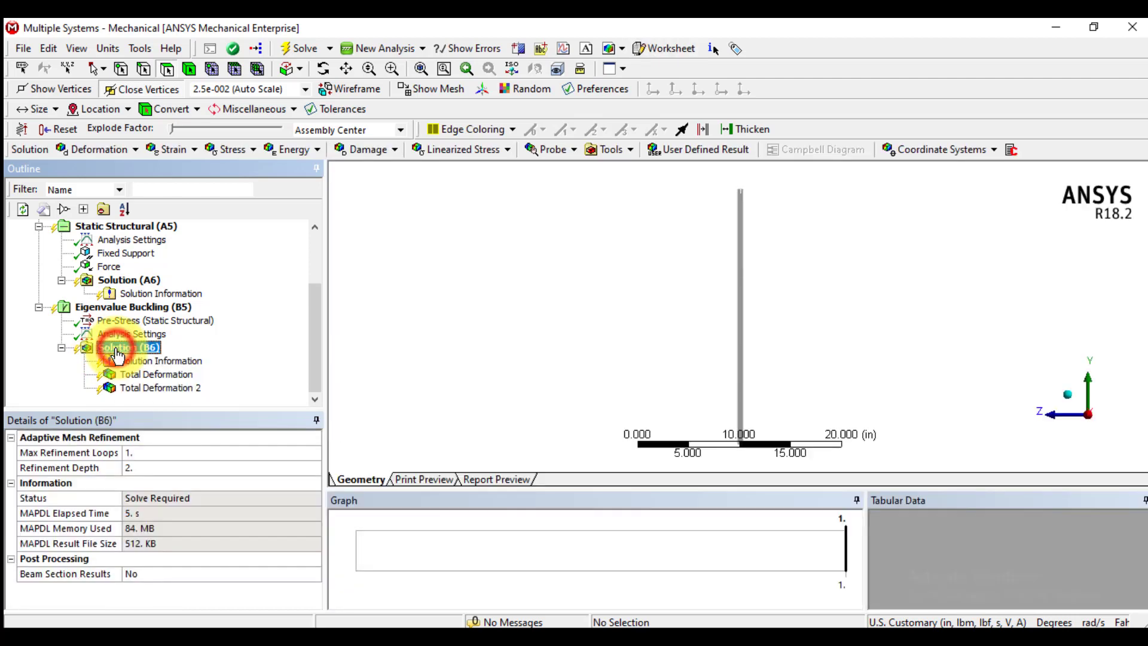
right_click(118, 349)
click(158, 383)
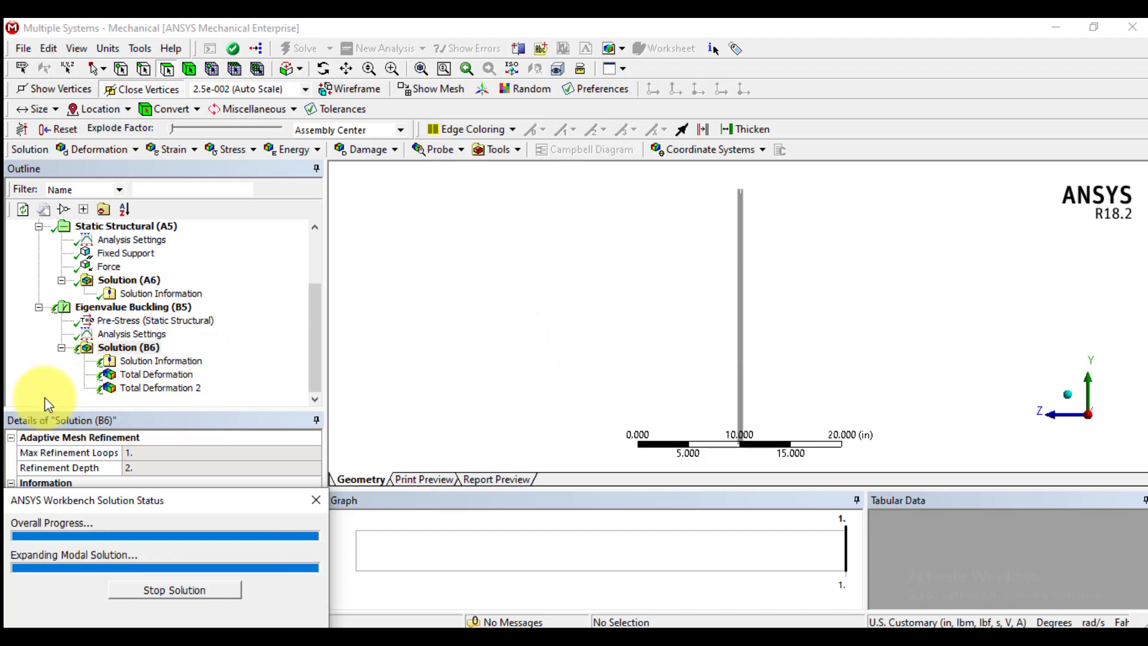
Review both mode results at 30 lbf, then set the Force's Y component to -100 lbf.
click(127, 374)
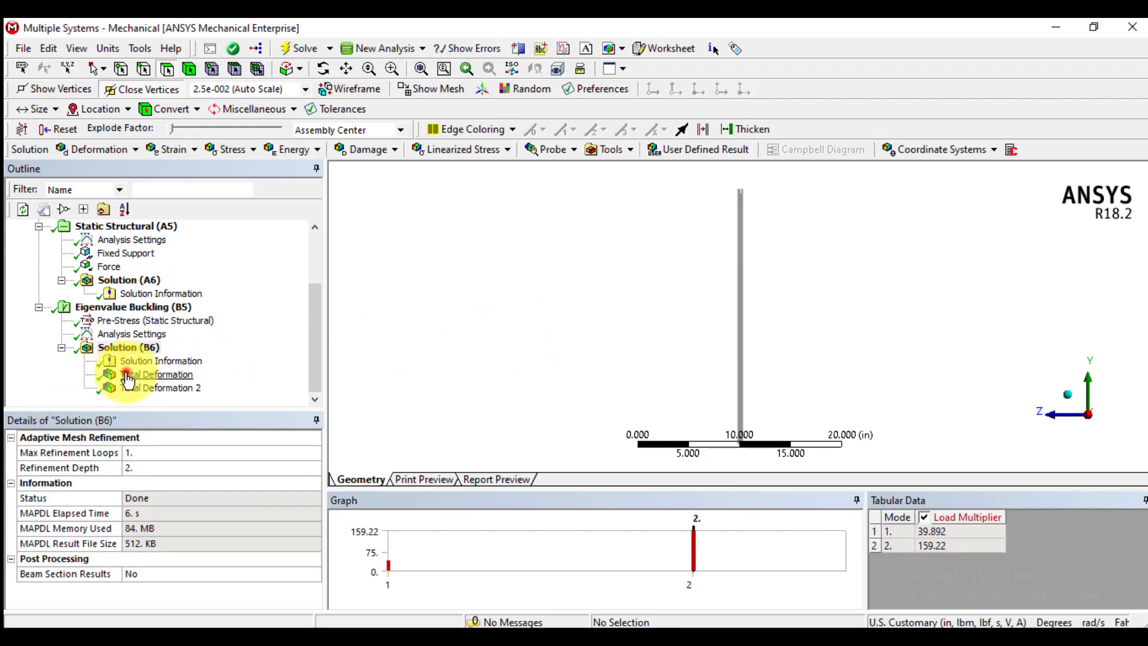
click(127, 389)
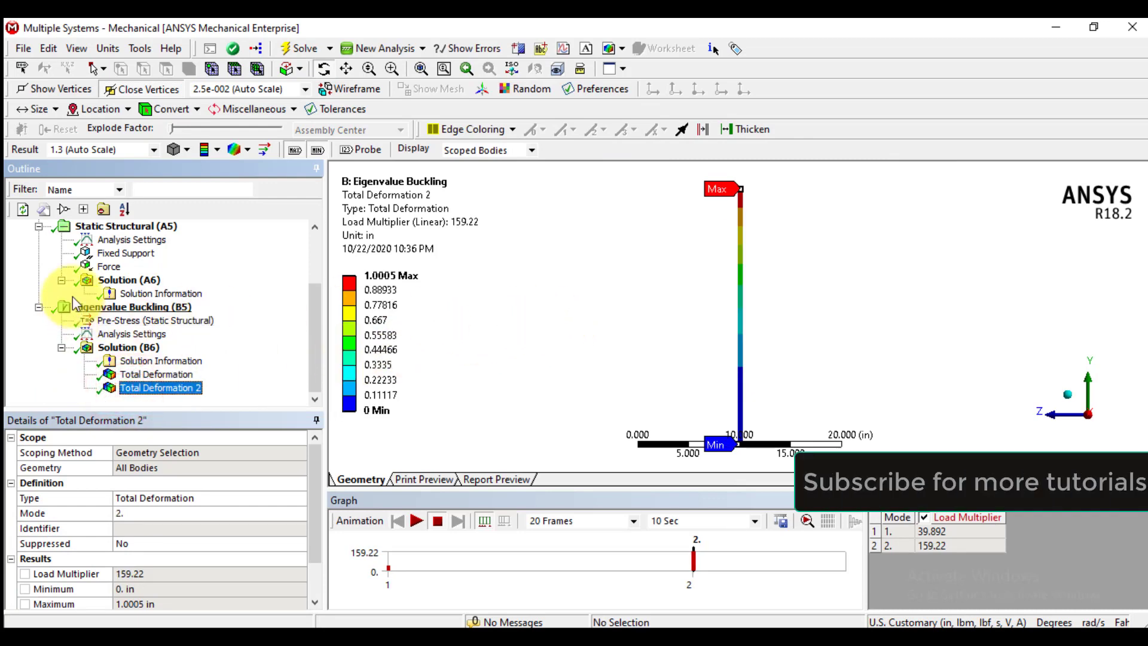
click(90, 267)
click(128, 557)
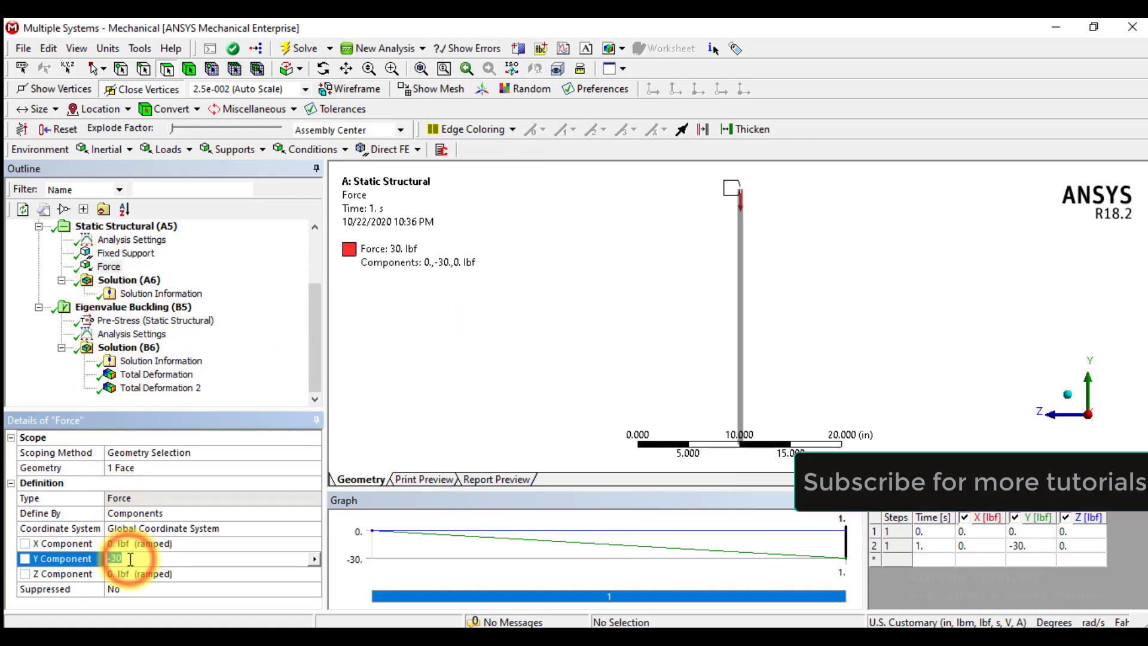
text(-100)
key(Return)
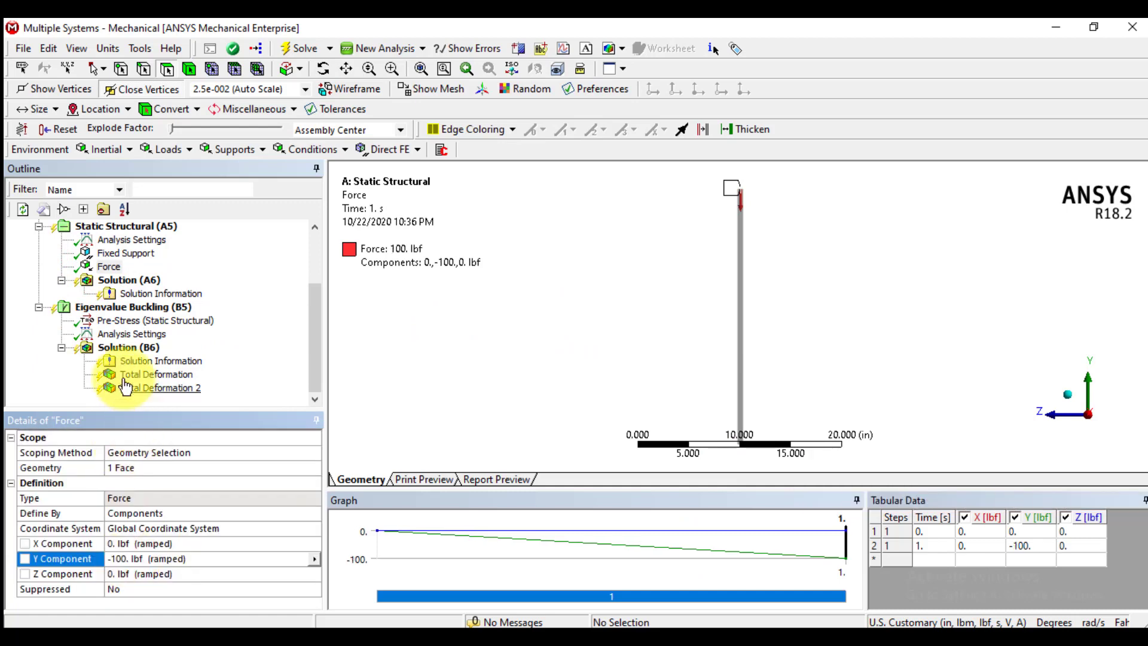
Re-solve the buckling solution and show the first mode at 100 lbf (multiplier 11.968).
click(129, 347)
right_click(128, 347)
click(172, 381)
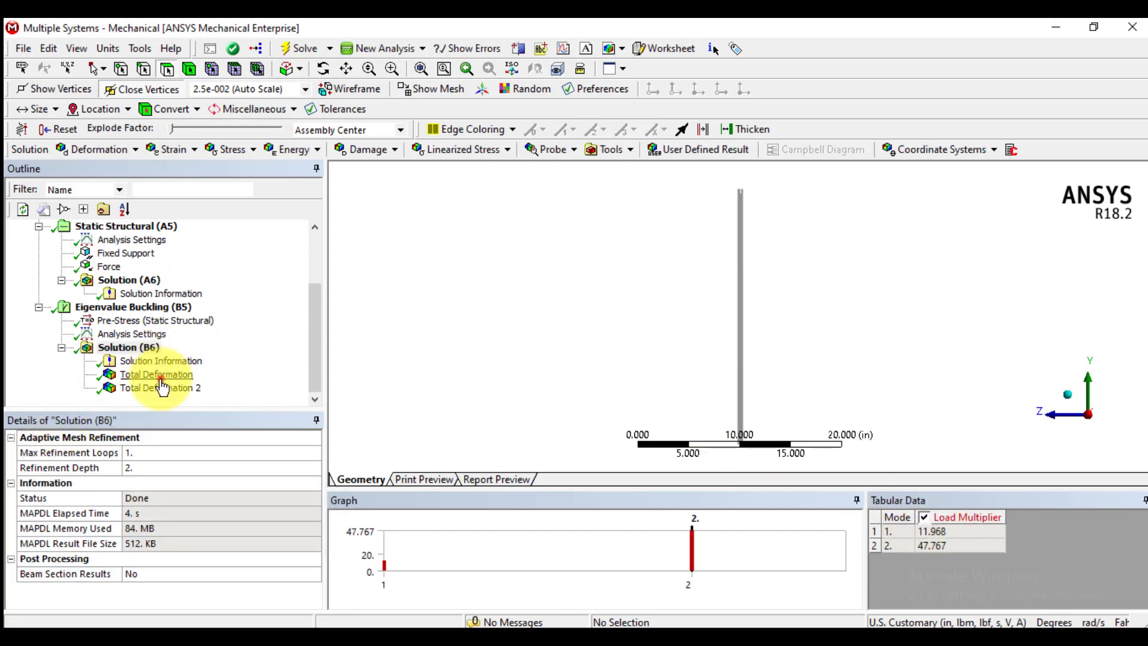
click(157, 374)
click(161, 388)
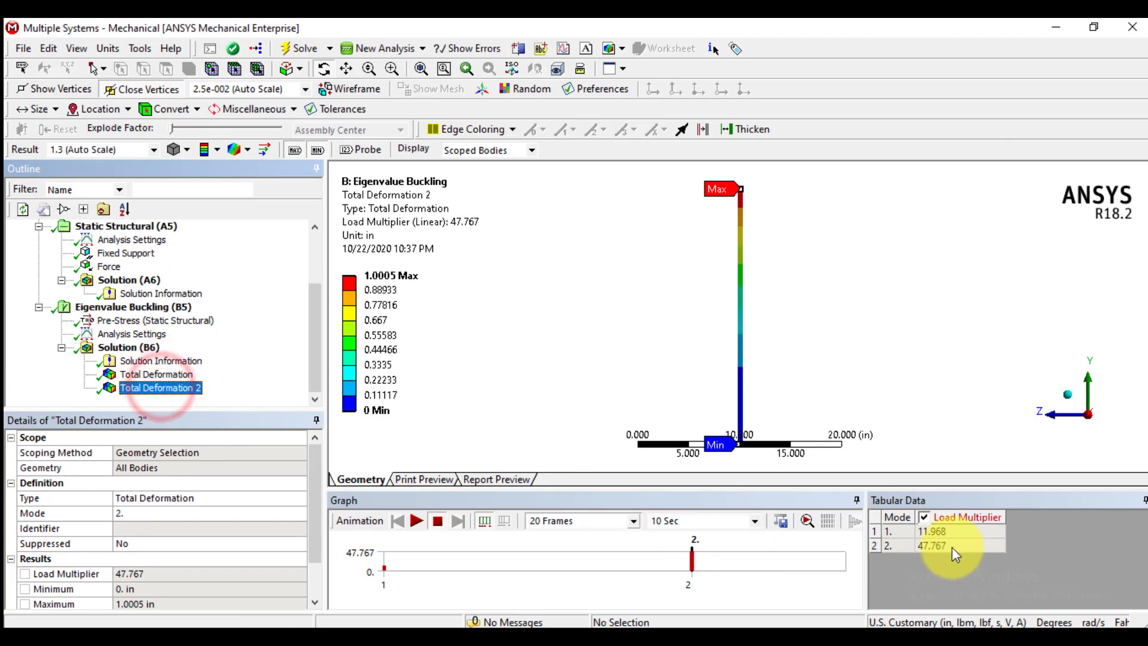
scroll(556, 315, down, 1)
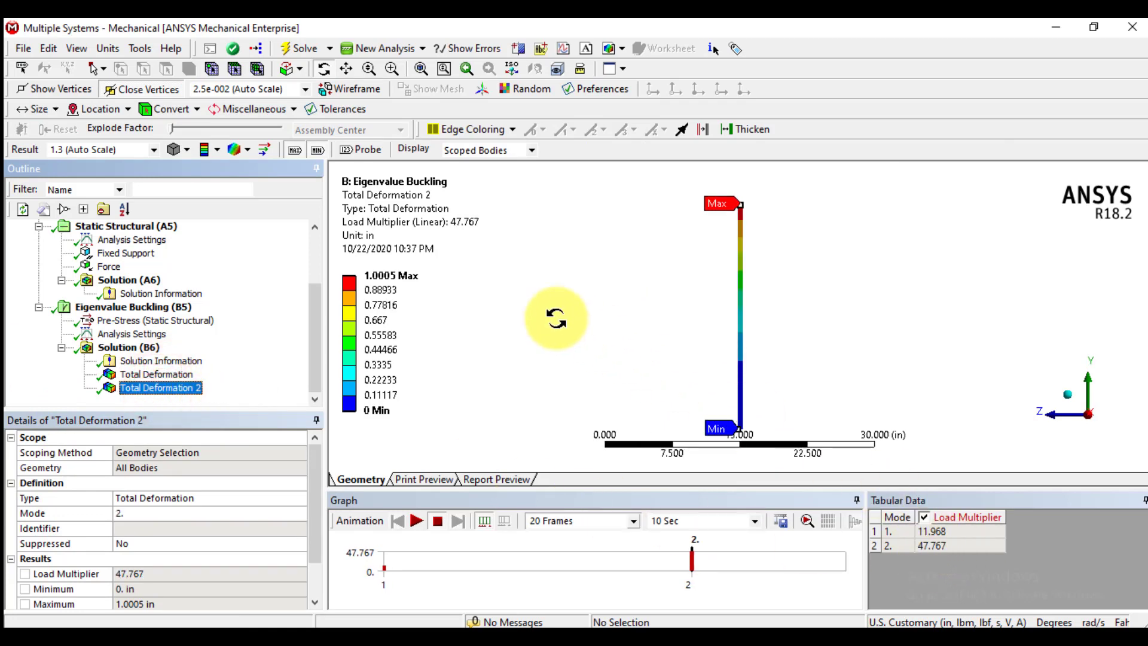